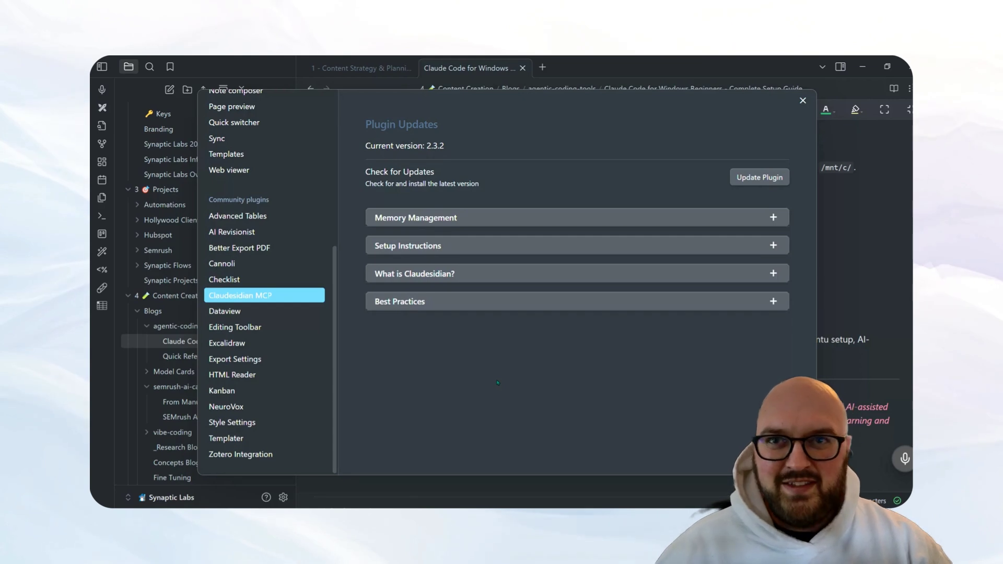
Step: Review and collapse the Claudesidian MCP setup instructions, then expand the Memory Management section
click(415, 247)
scroll(544, 321, down, 5)
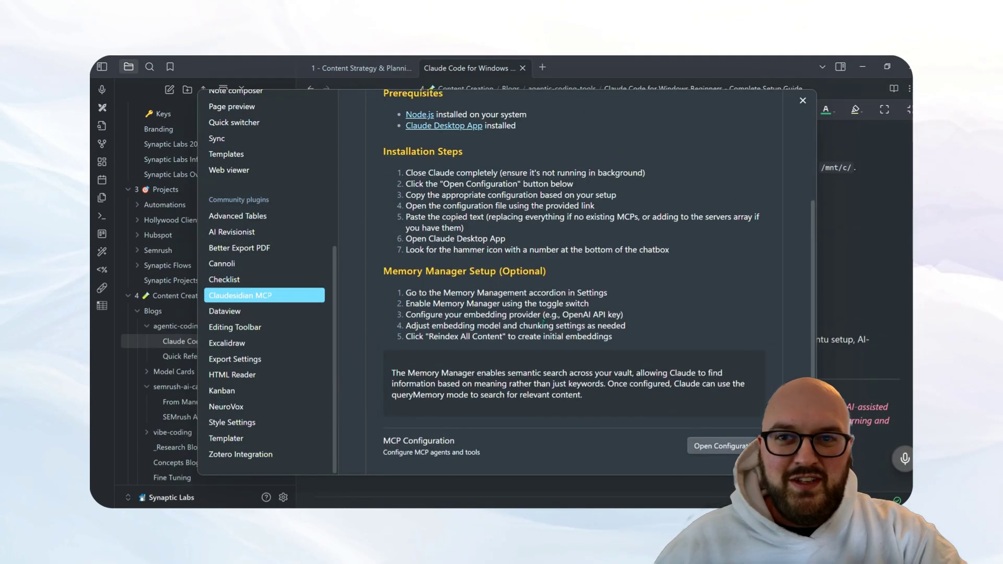
scroll(567, 317, up, 5)
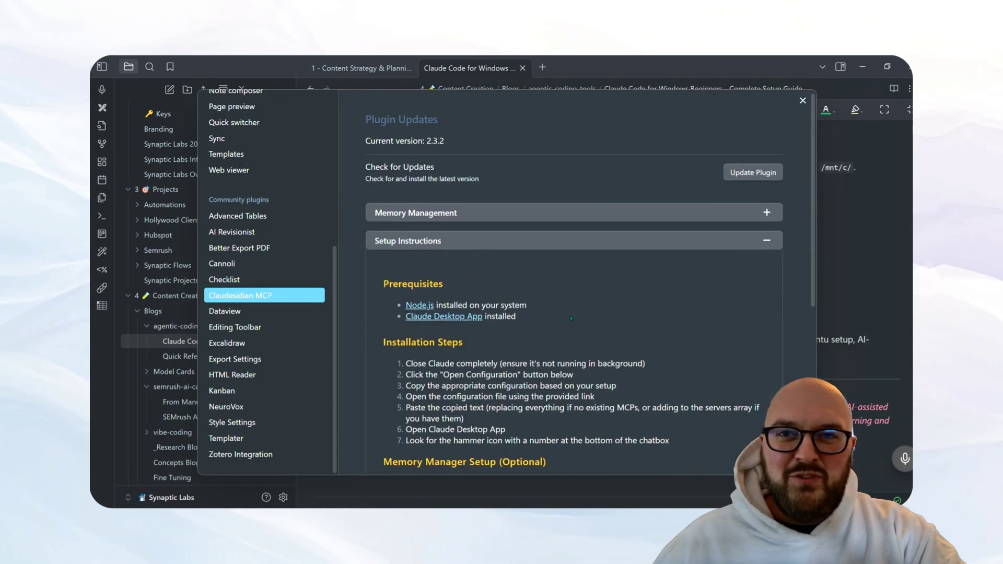
scroll(569, 320, down, 2)
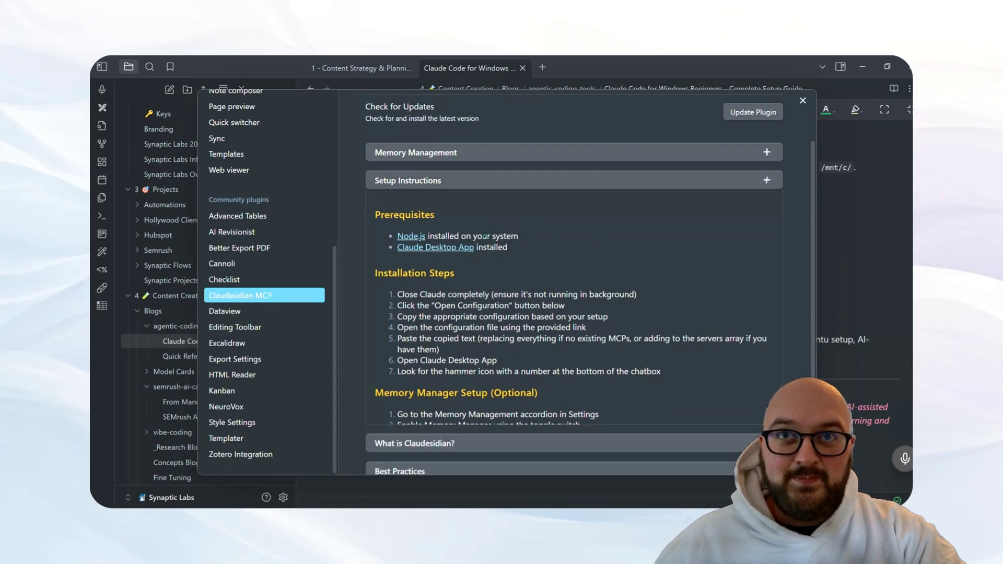
click(548, 183)
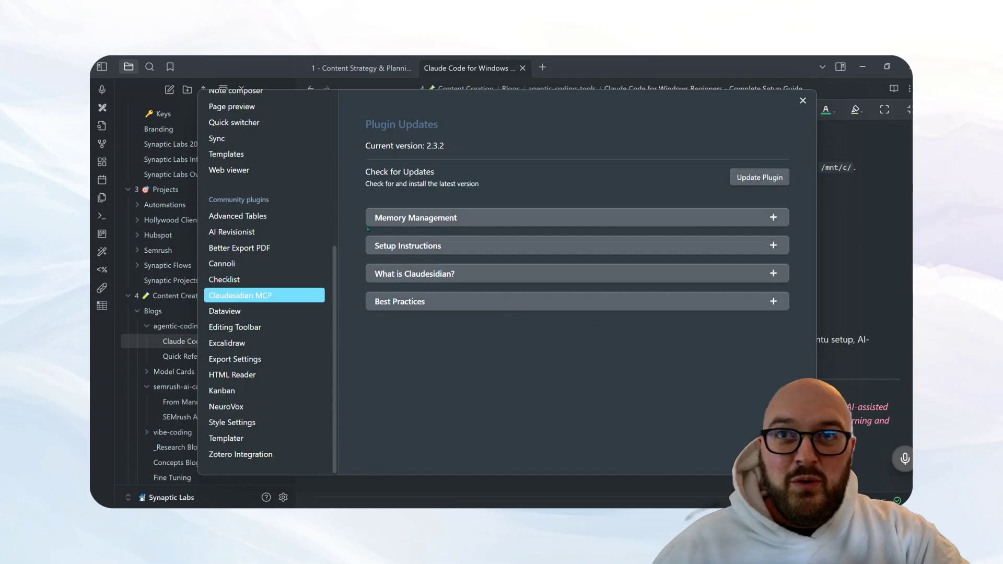
click(385, 218)
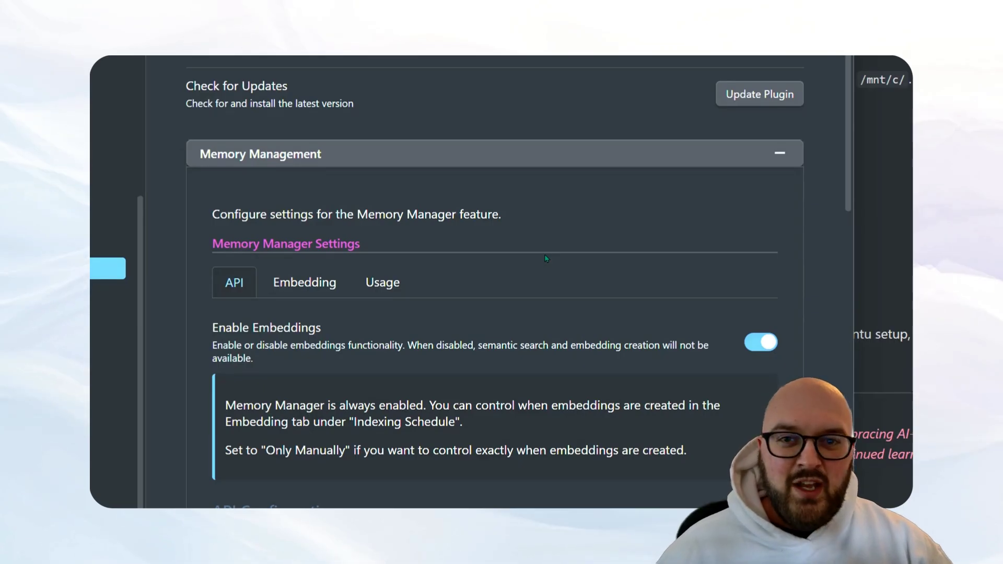
Step: Review the provider, API key and embedding model settings, then show the Usage tab statistics
scroll(545, 258, down, 6)
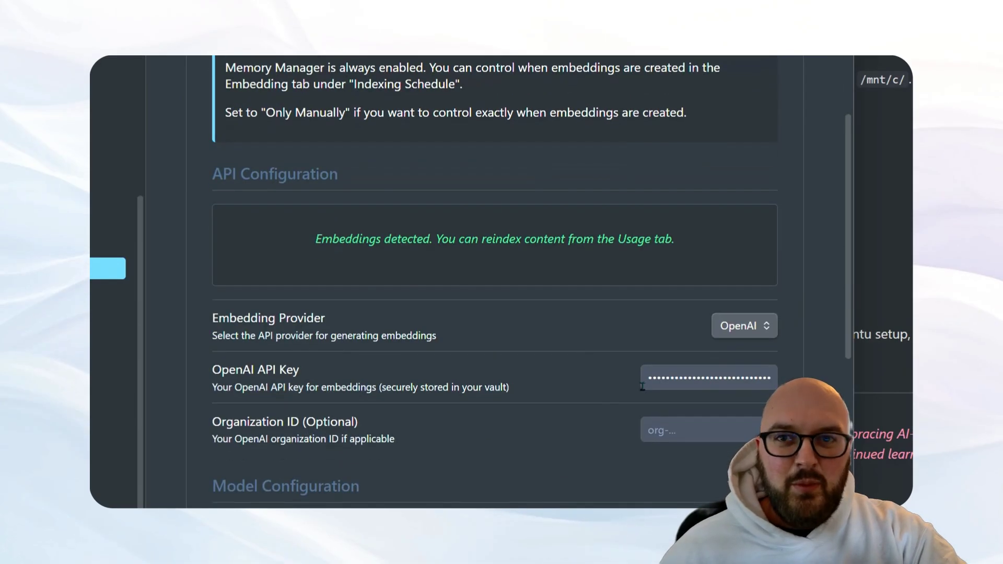
scroll(634, 392, down, 4)
scroll(471, 320, down, 2)
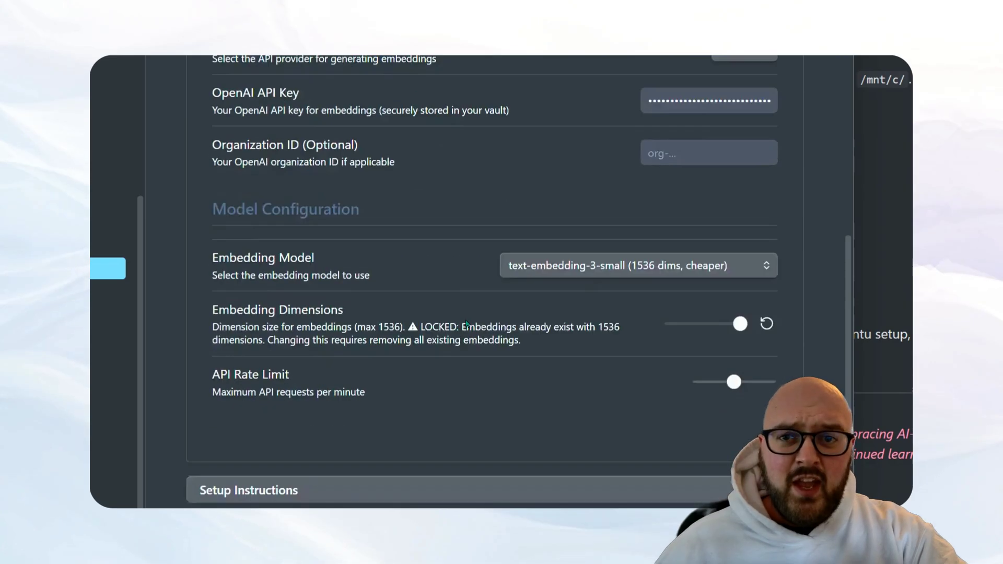
scroll(472, 376, up, 6)
scroll(472, 376, up, 3)
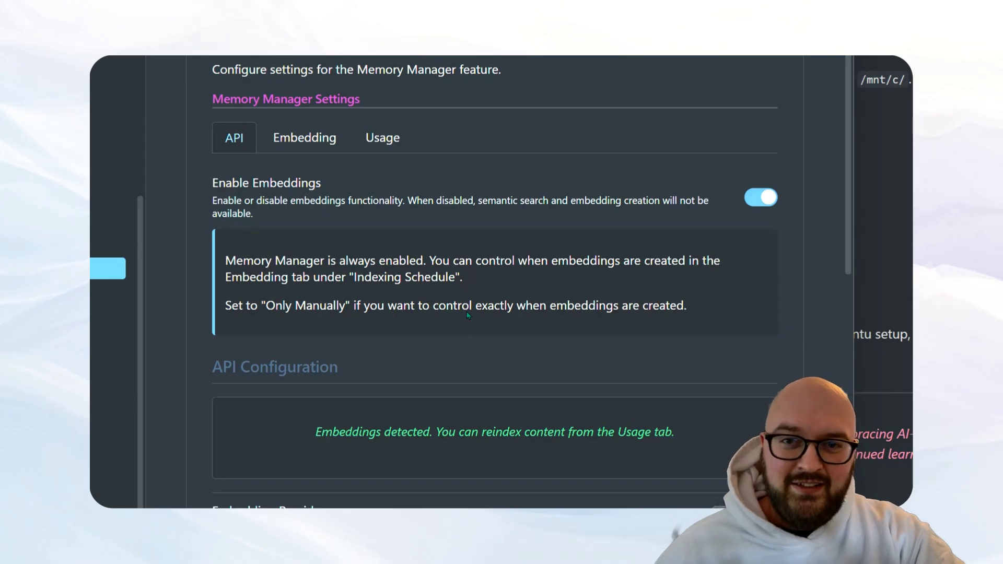
click(382, 137)
scroll(423, 300, down, 4)
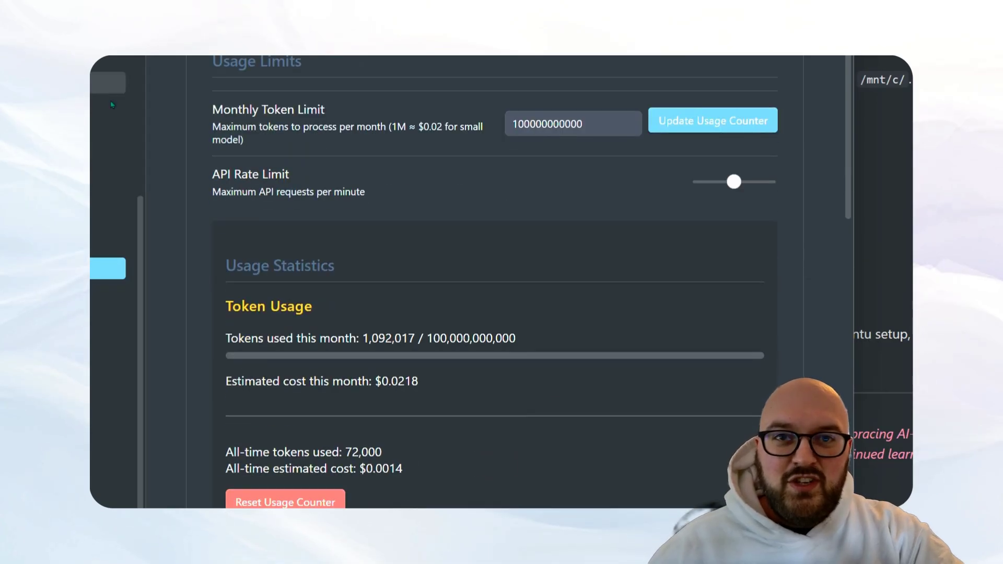
scroll(439, 316, down, 4)
scroll(512, 392, down, 2)
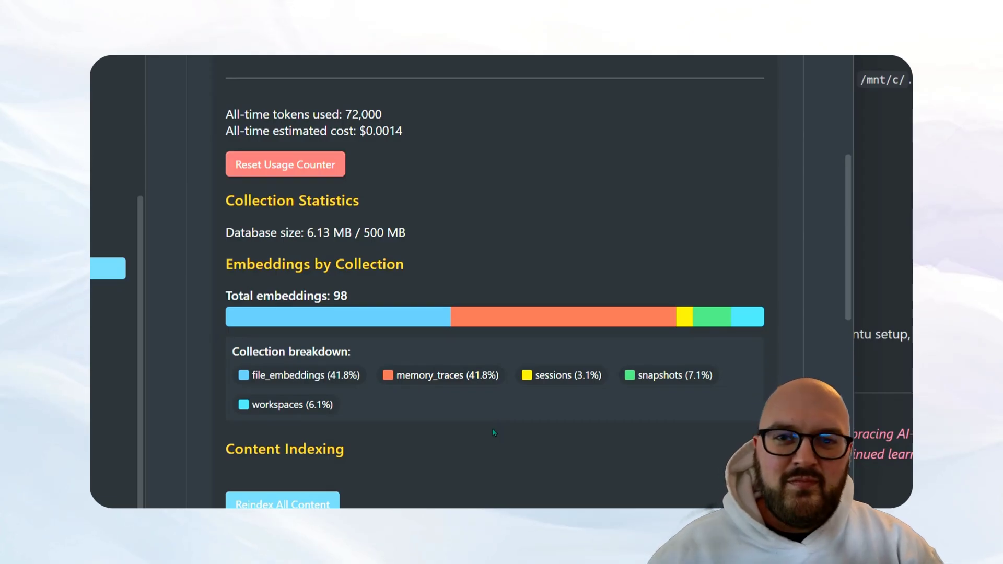
scroll(494, 433, up, 10)
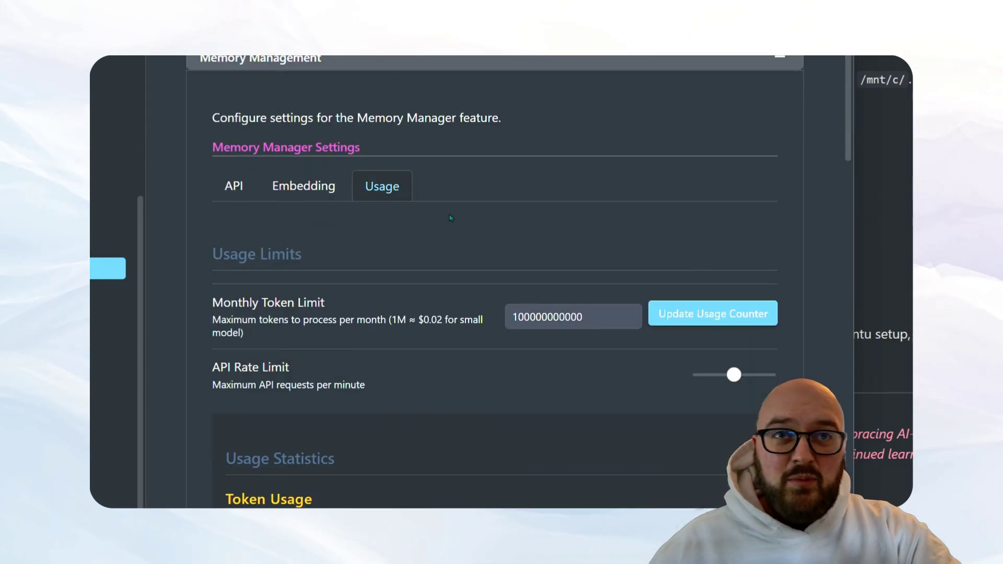
click(230, 187)
scroll(730, 409, down, 5)
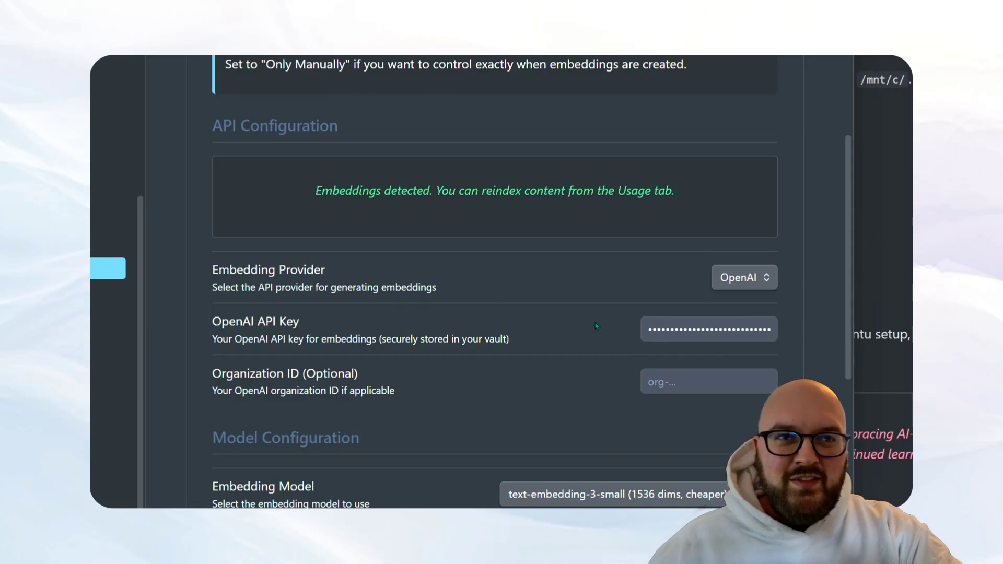
scroll(671, 331, up, 5)
scroll(411, 306, down, 3)
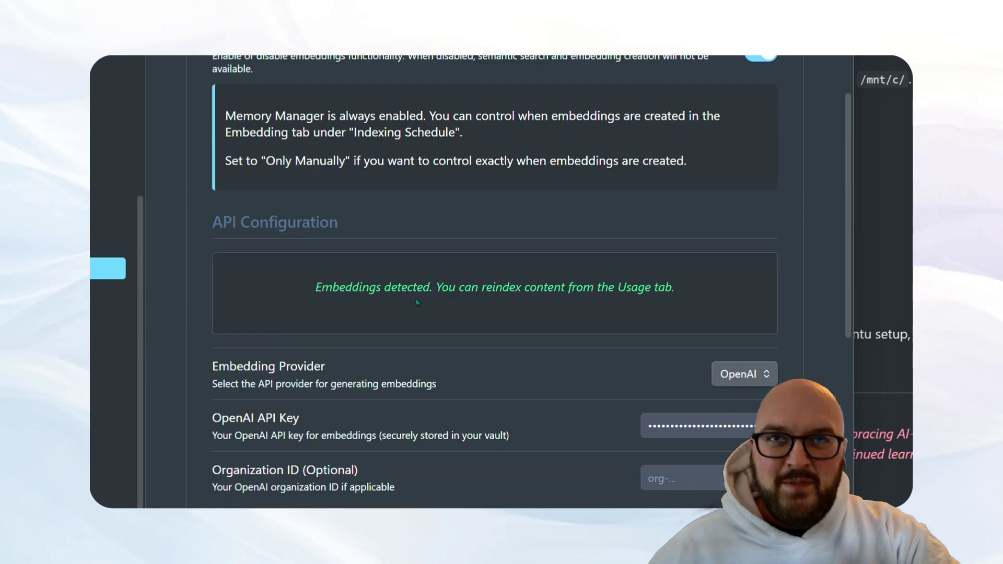
click(361, 241)
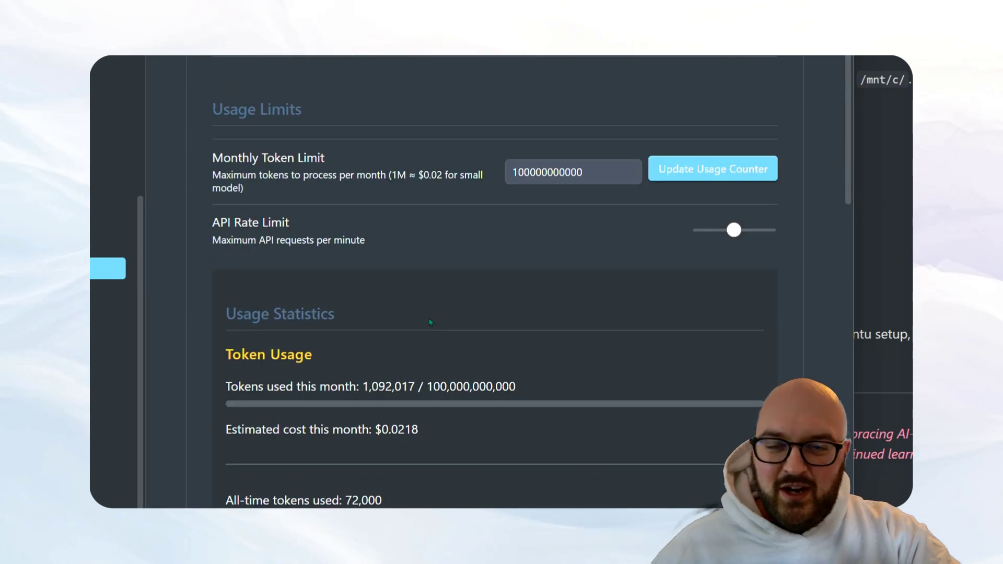
scroll(430, 322, down, 5)
scroll(444, 306, up, 4)
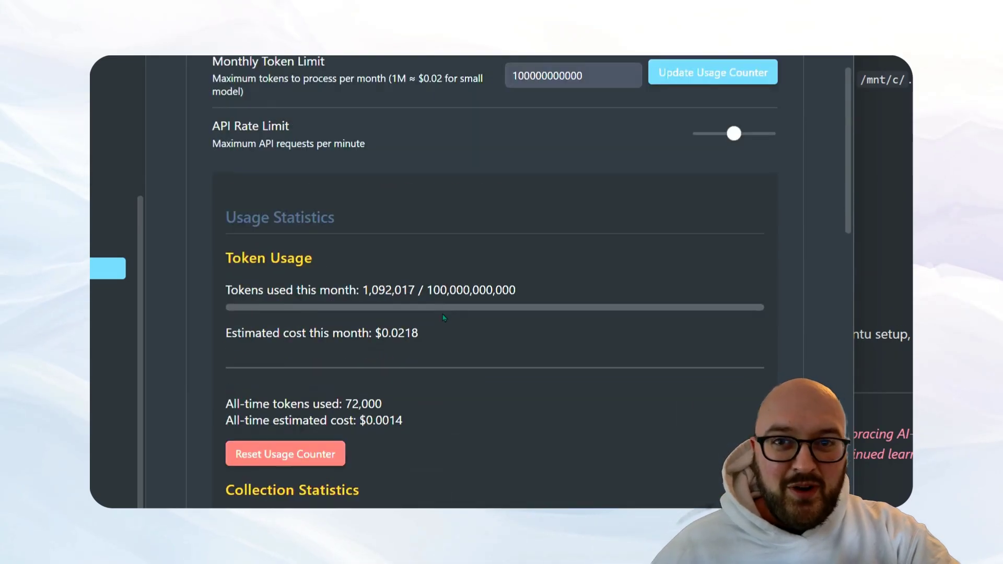
scroll(444, 318, up, 5)
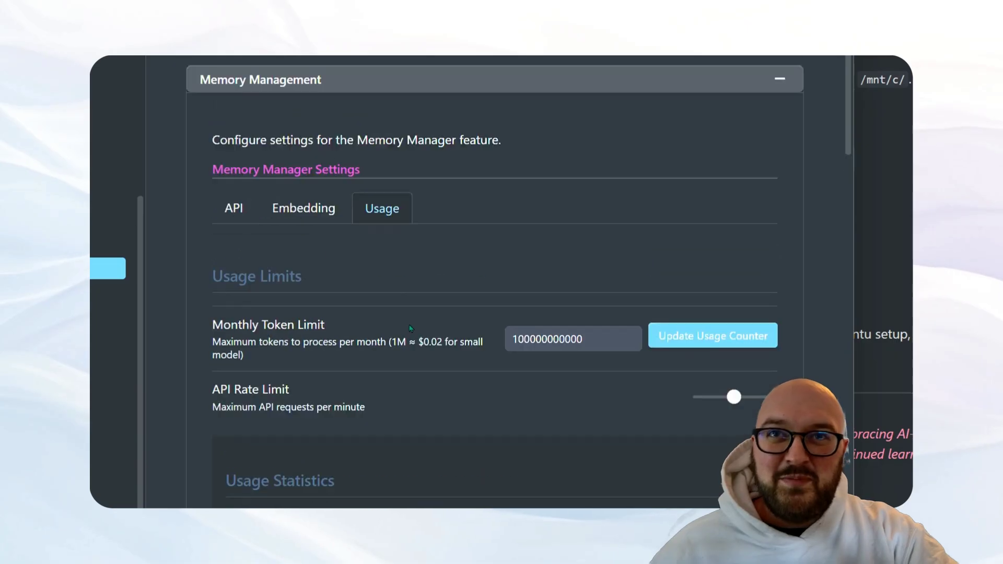
scroll(411, 328, up, 1)
click(303, 232)
Step: Keep indexing on When Notes are Saved and list the Embedding Strategy options
scroll(569, 296, down, 3)
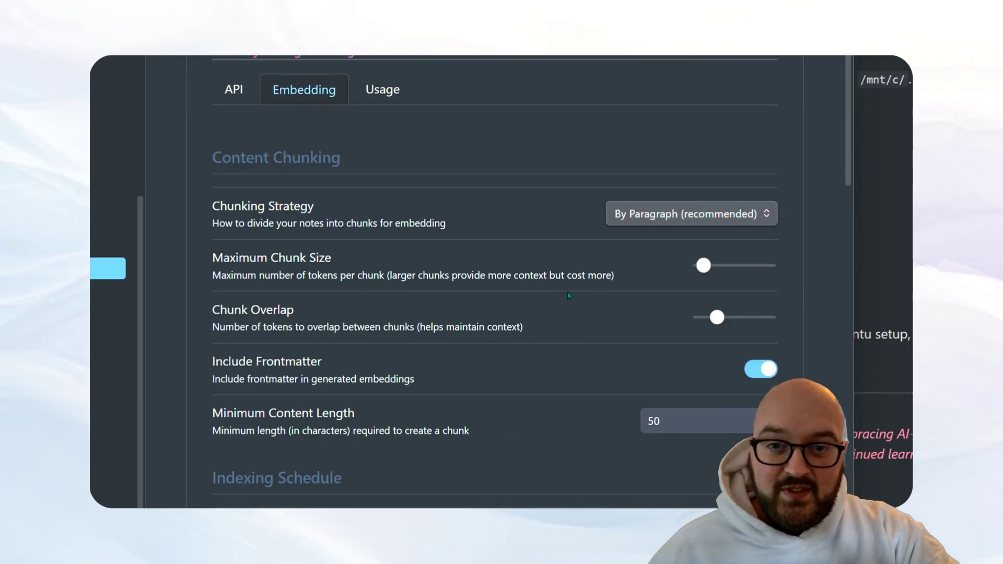
scroll(543, 287, down, 1)
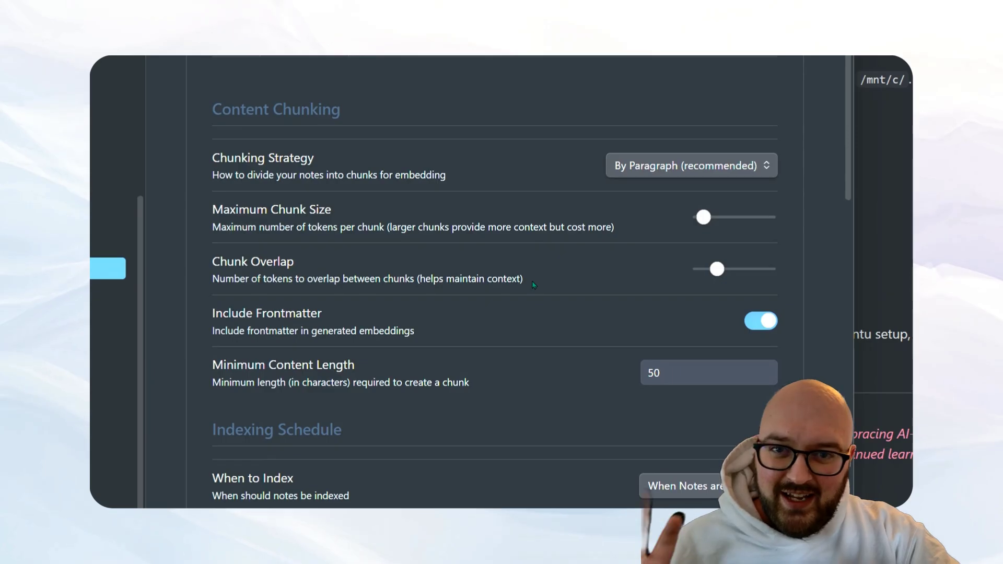
scroll(534, 285, down, 1)
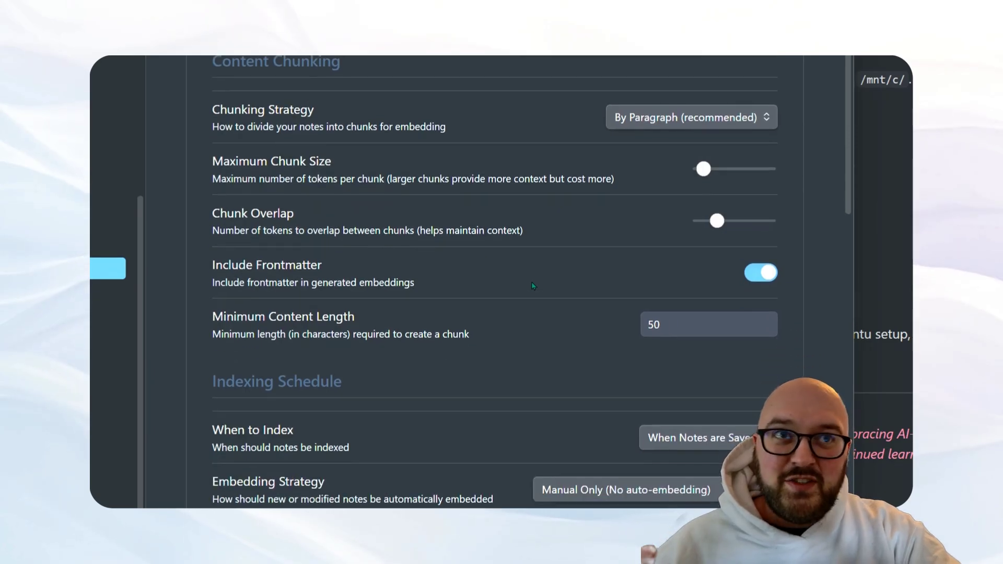
scroll(533, 286, down, 4)
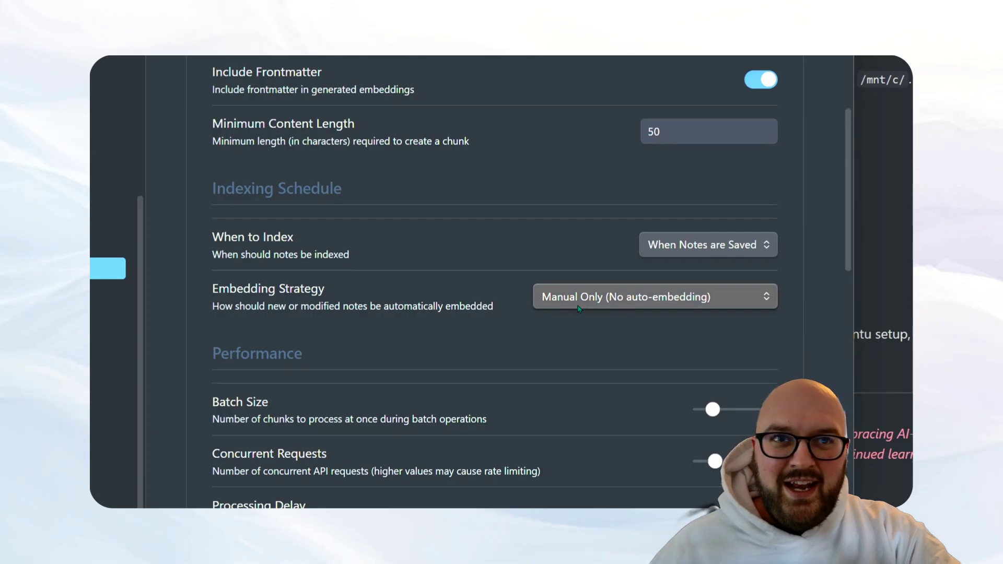
click(681, 245)
click(685, 261)
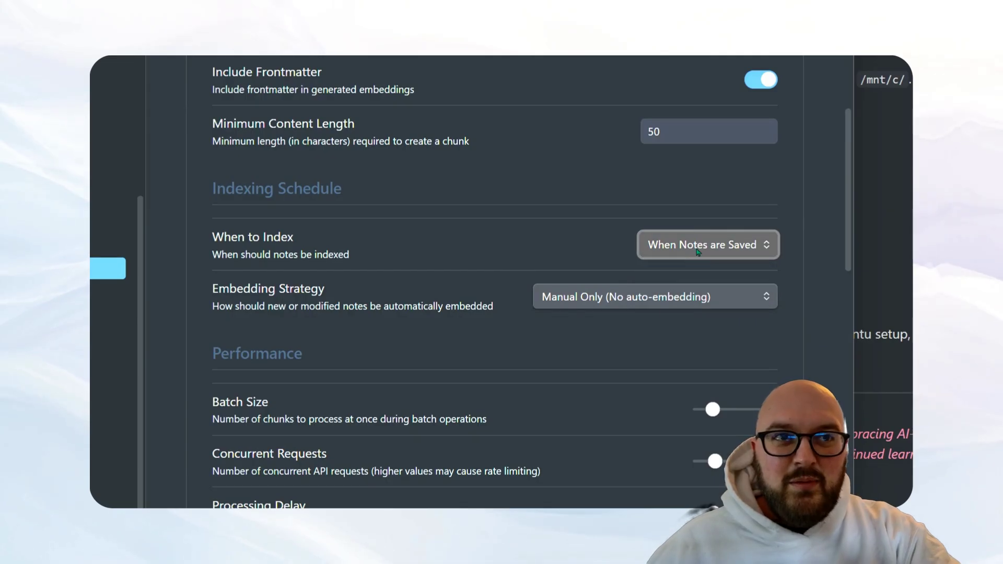
click(678, 298)
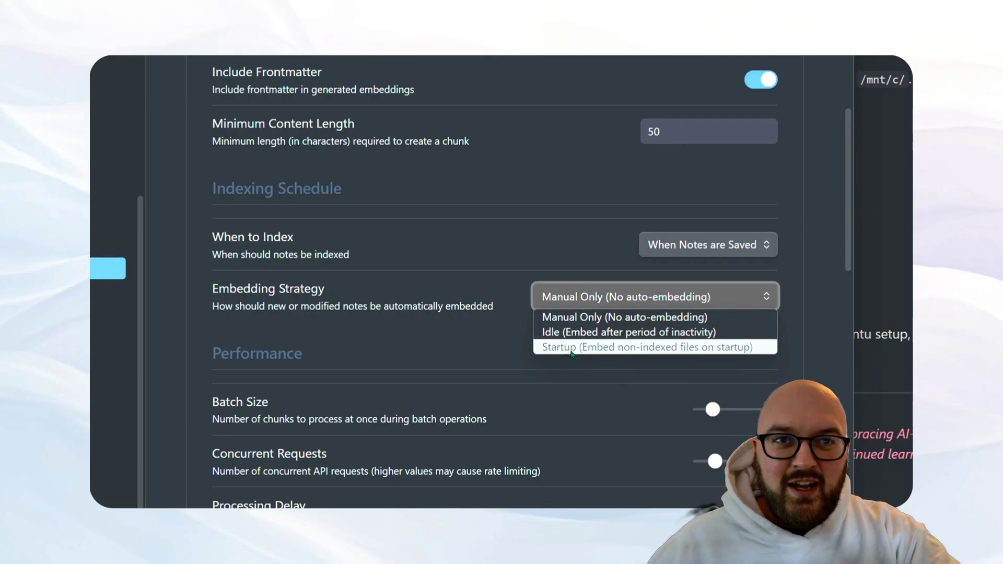
Step: Keep the Manual Only embedding strategy and inspect the node_modules exclude pattern
click(451, 352)
scroll(444, 278, down, 4)
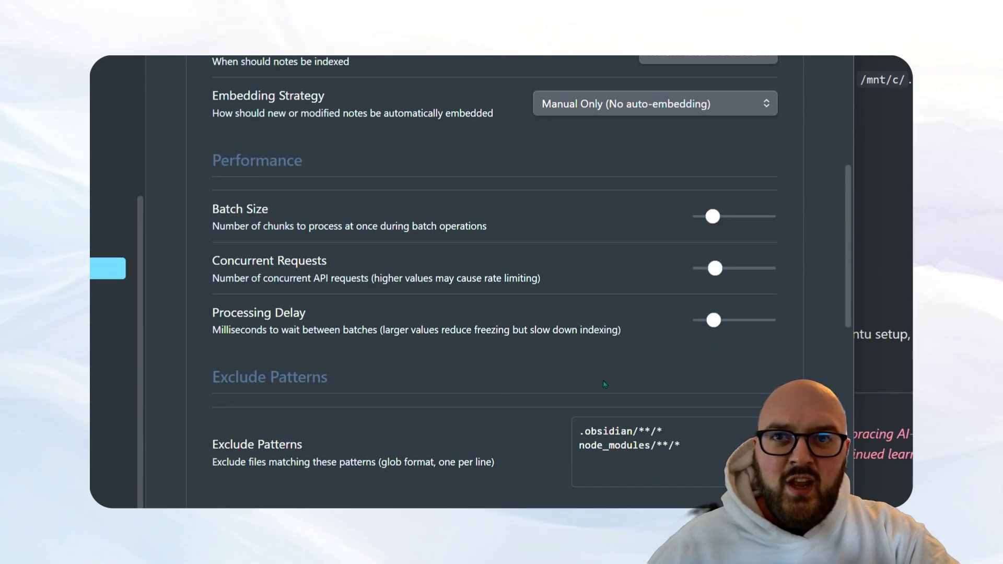
scroll(516, 259, down, 4)
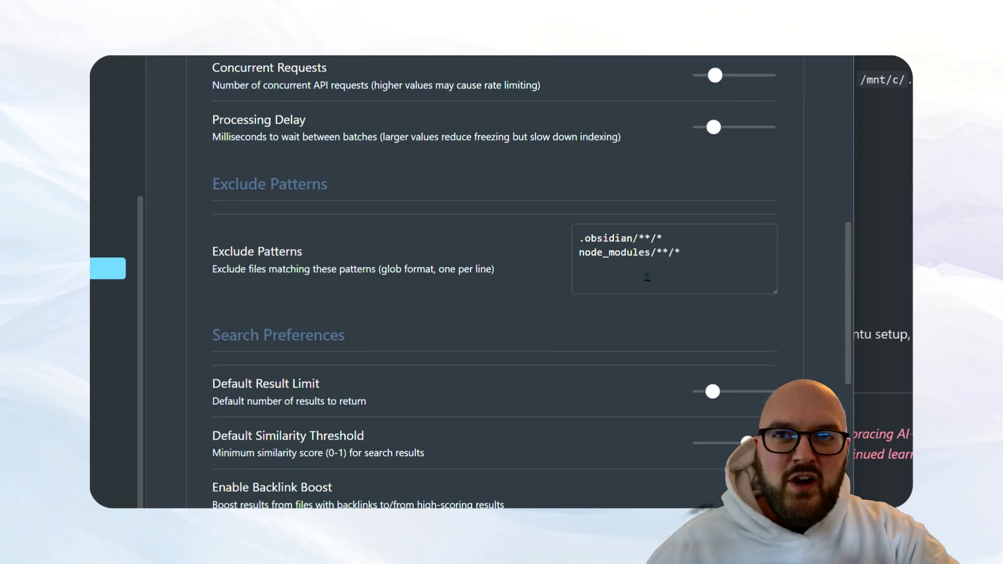
drag(700, 256, 556, 241)
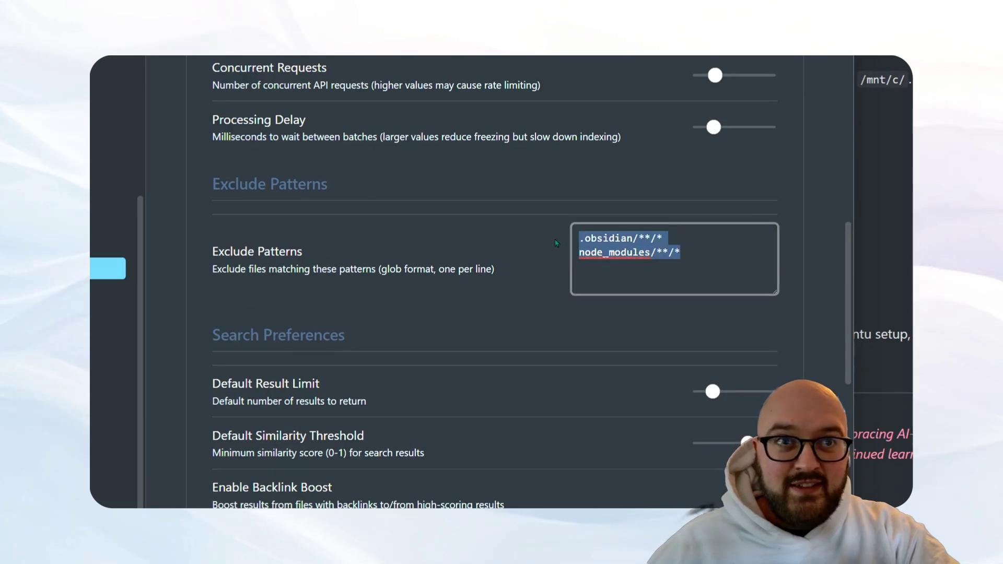
click(651, 269)
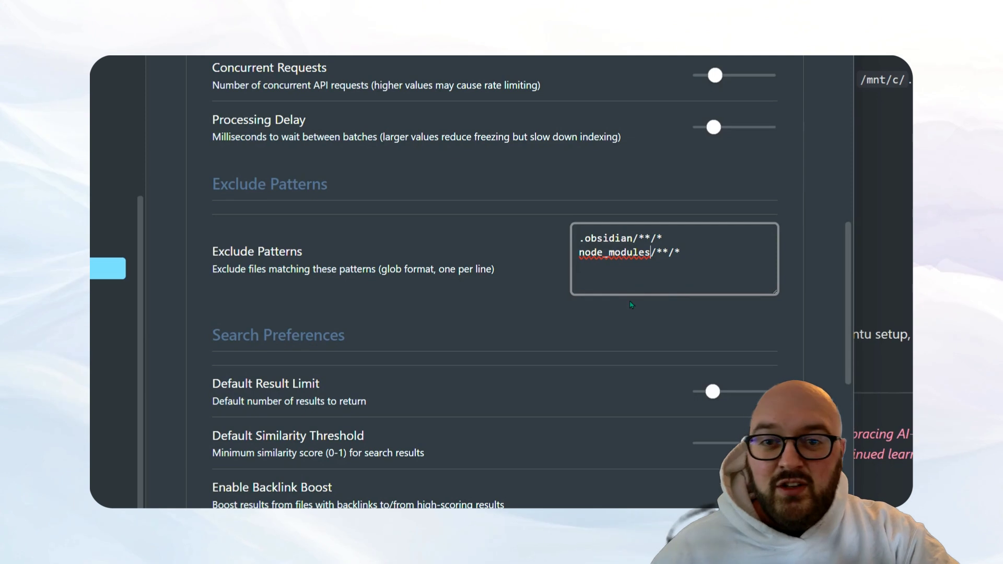
click(688, 285)
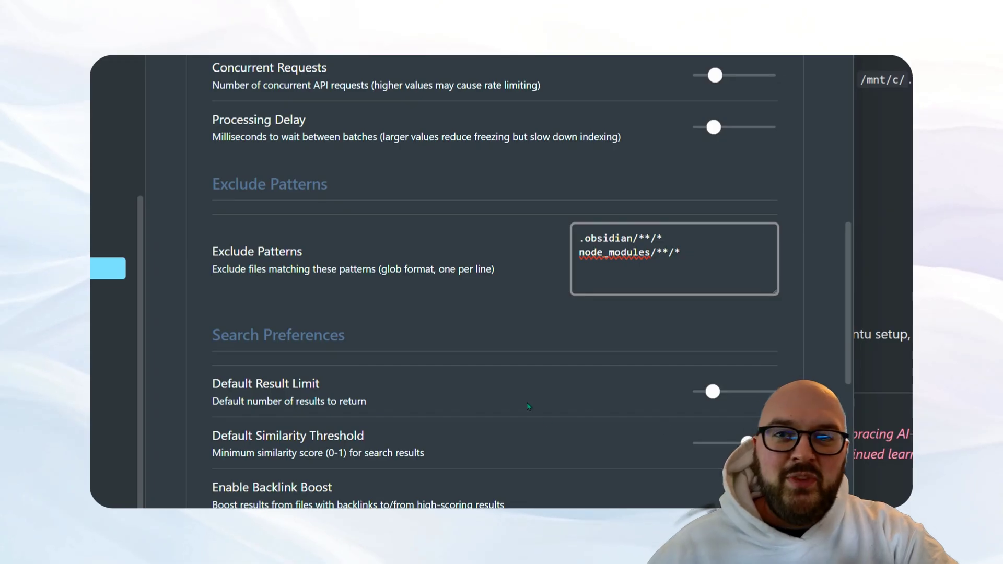
Step: Scroll through the search, database and chunking settings sections
scroll(527, 402, down, 5)
scroll(515, 399, down, 4)
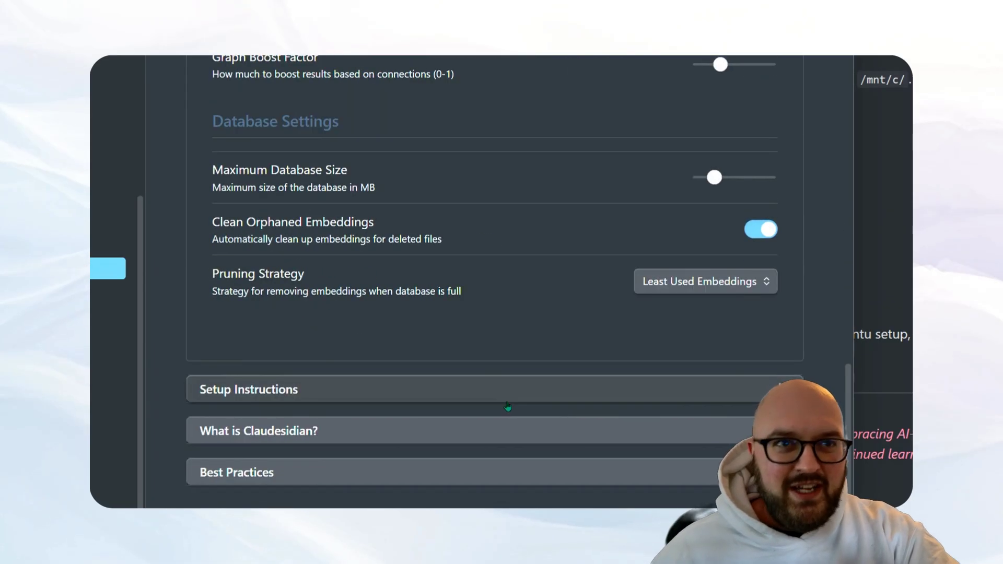
scroll(507, 402, up, 3)
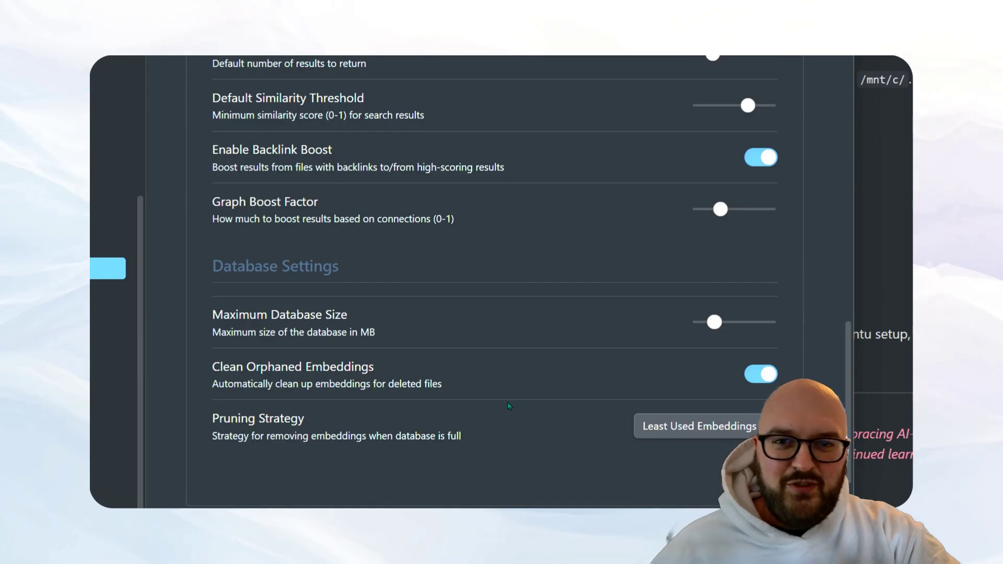
scroll(496, 392, up, 10)
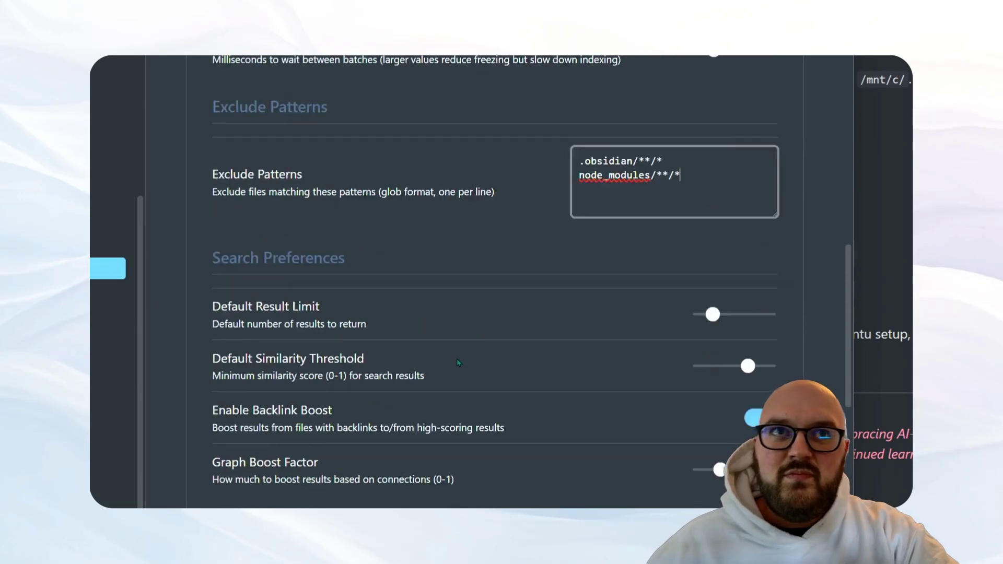
scroll(465, 375, up, 10)
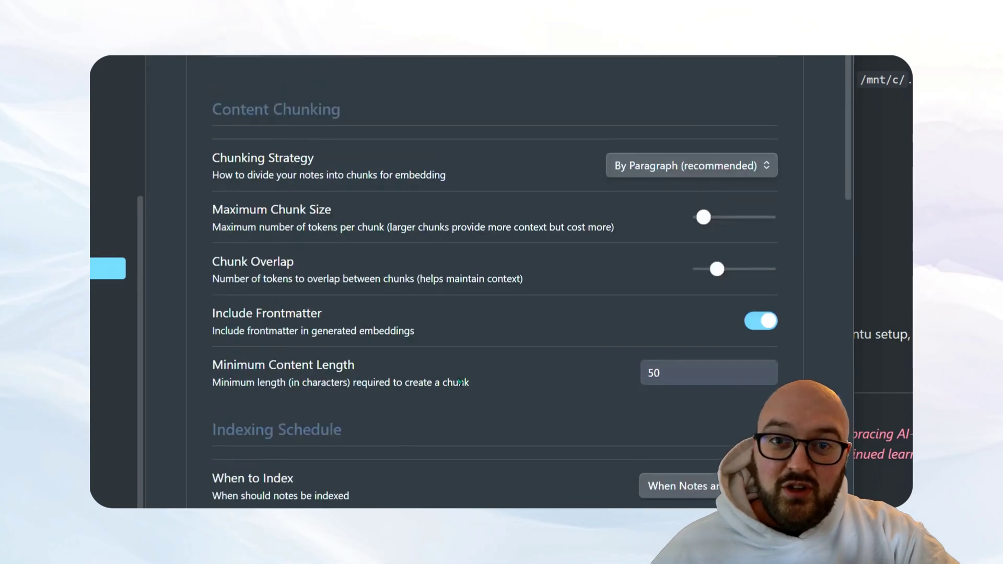
scroll(462, 380, up, 1)
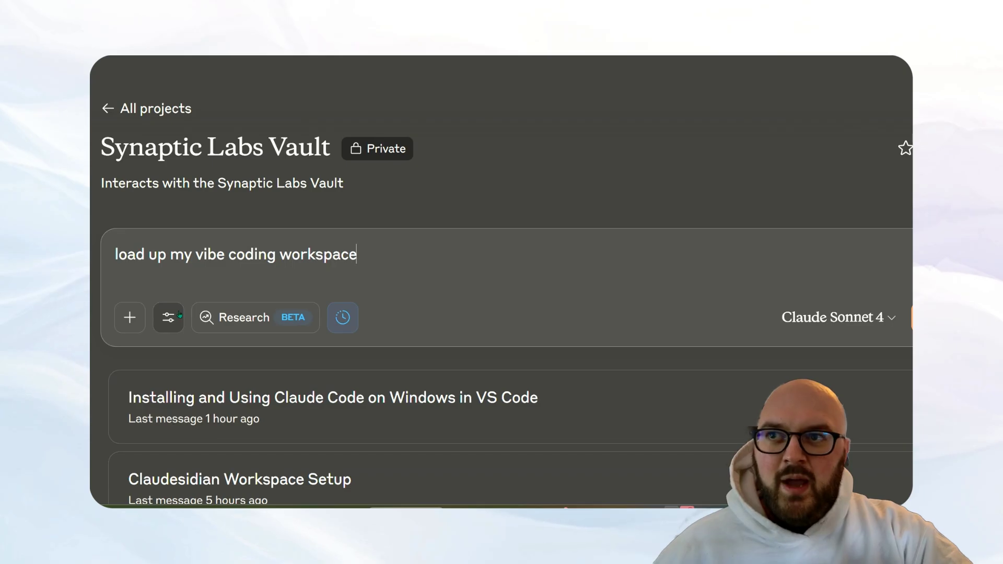
Step: Enable all claudesidian-mcp tools from the chat's Search and tools menu
click(168, 317)
scroll(385, 250, down, 3)
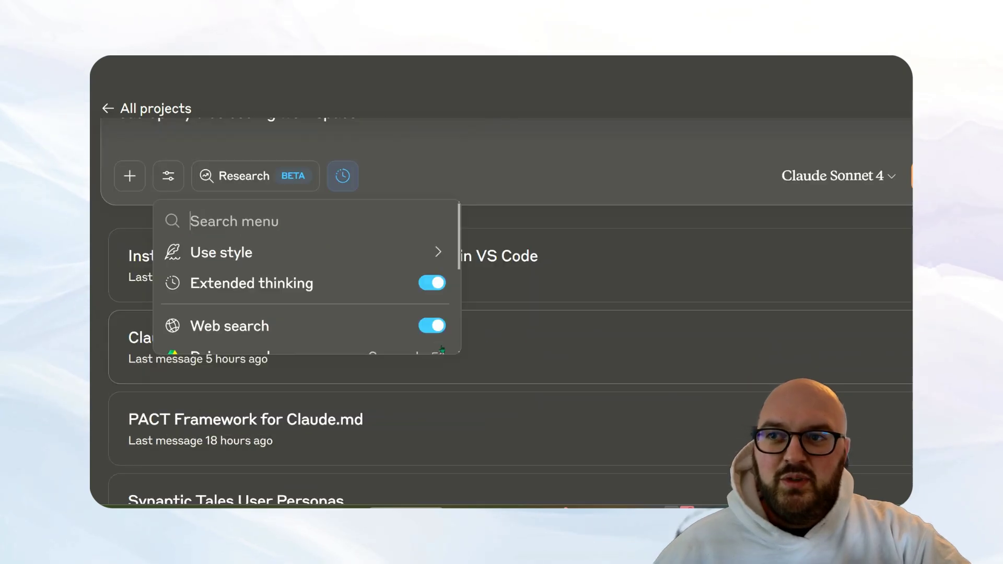
scroll(381, 300, down, 4)
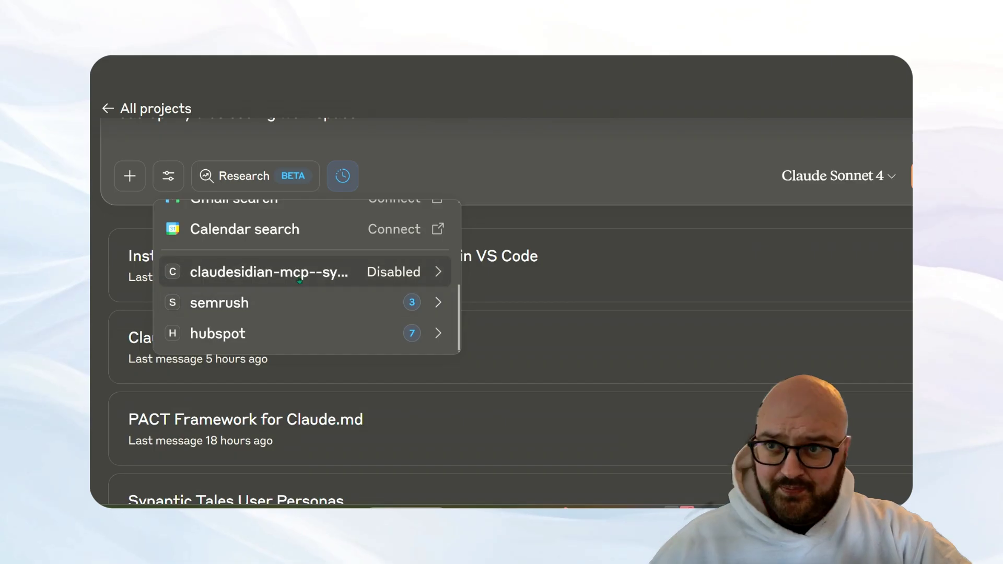
click(333, 276)
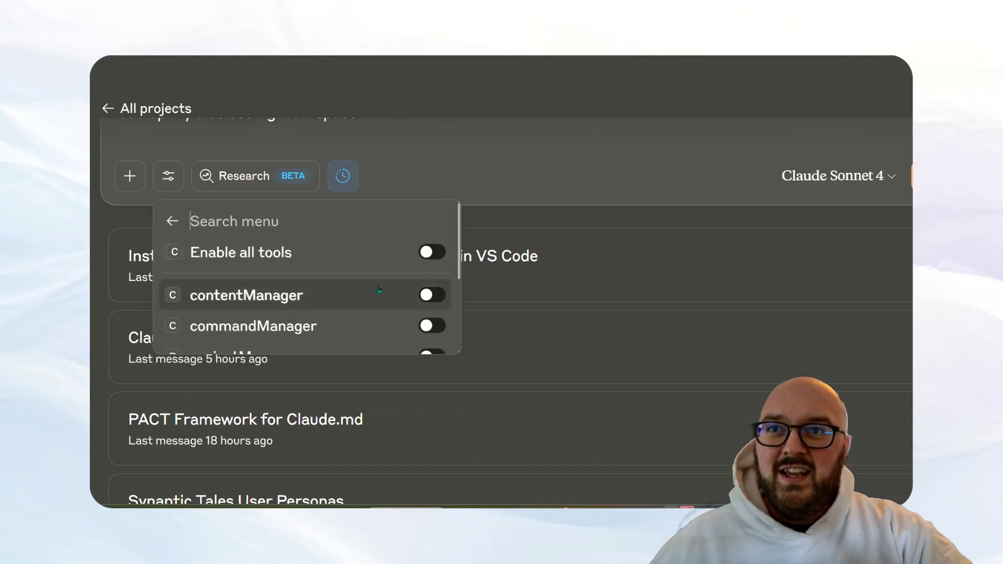
click(377, 253)
scroll(375, 296, down, 2)
scroll(375, 295, down, 2)
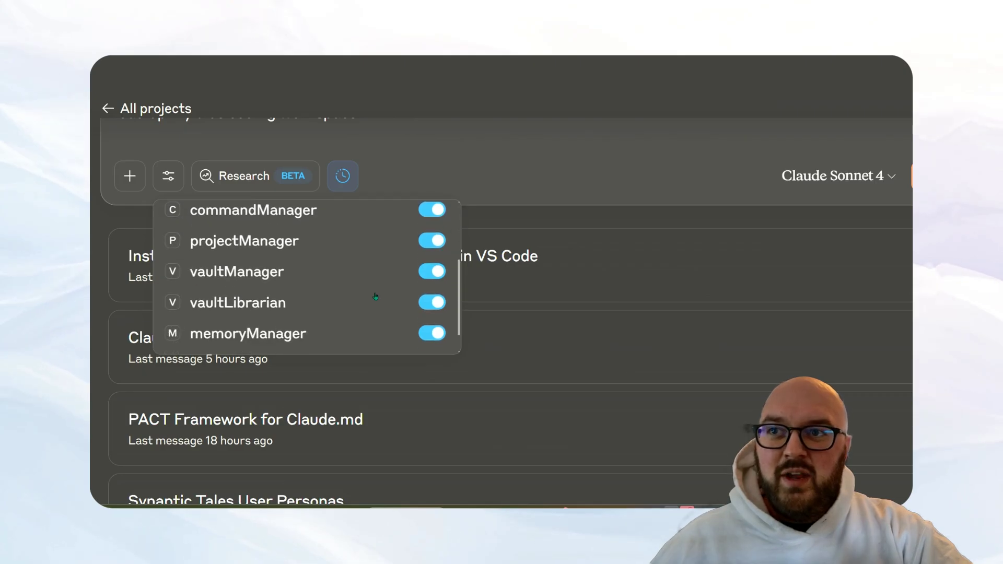
scroll(356, 307, up, 5)
scroll(348, 309, down, 5)
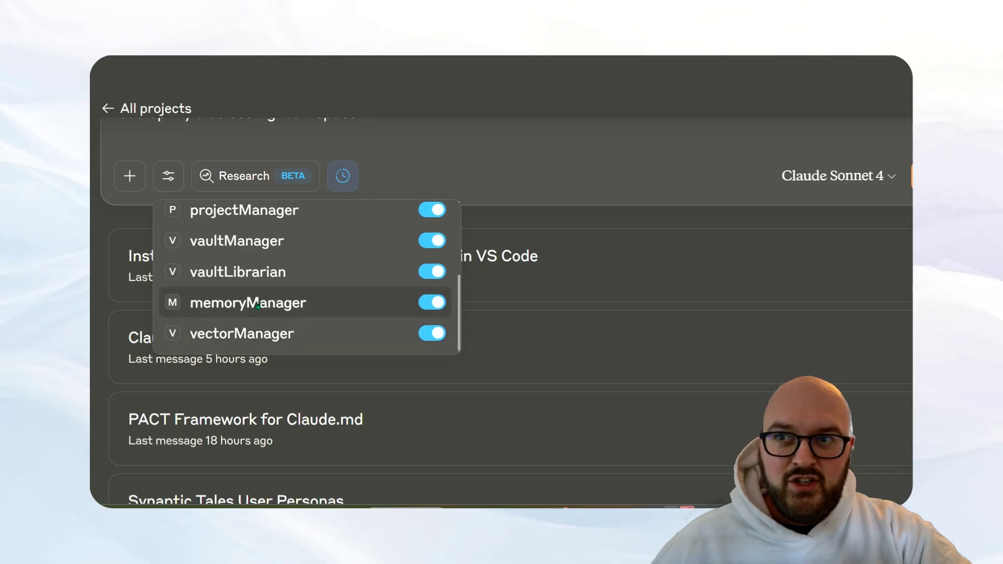
scroll(264, 303, up, 3)
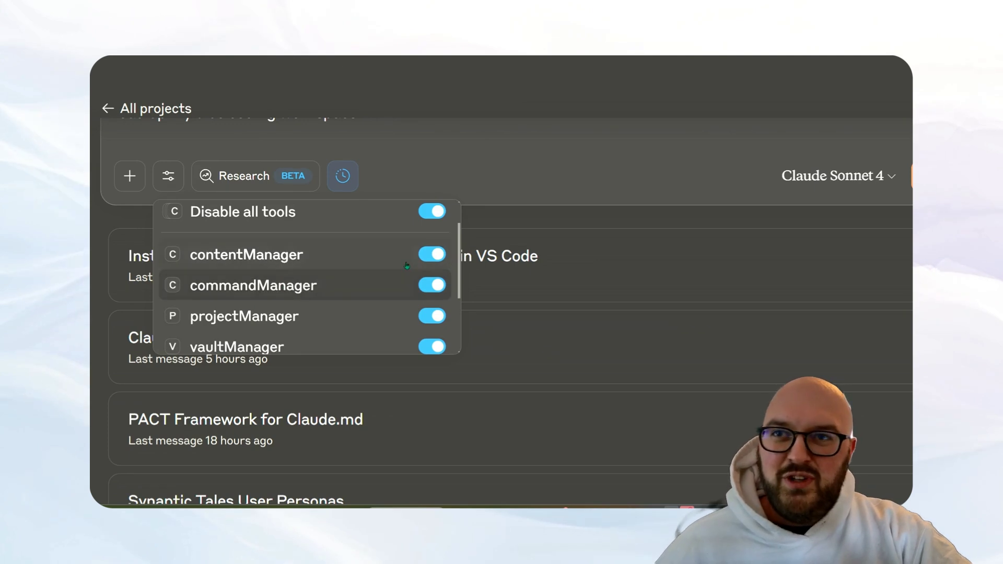
scroll(411, 229, up, 3)
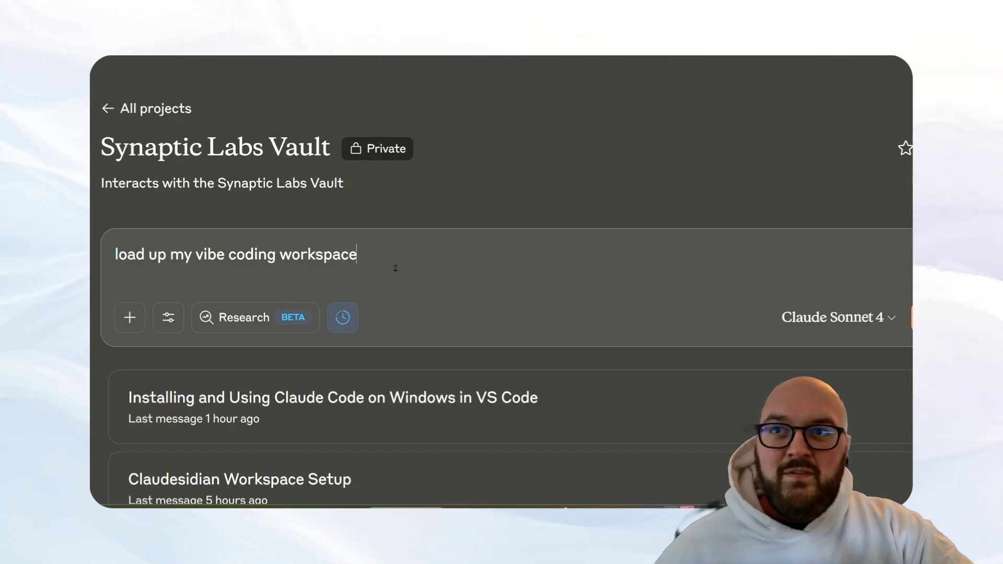
Step: Send 'load up my vibe coding workspace' and inspect the contentManager request reading Brain.md
key(Return)
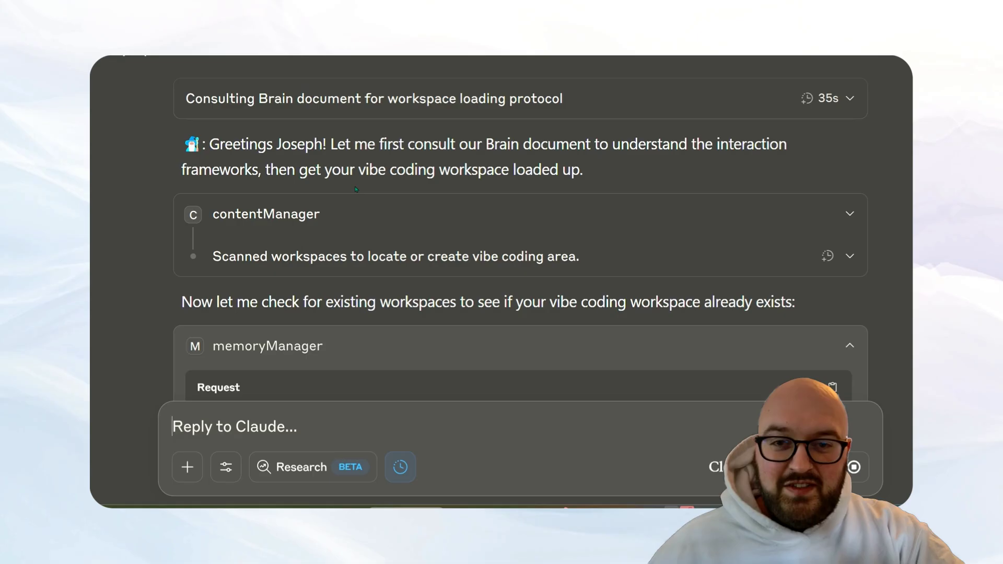
click(291, 211)
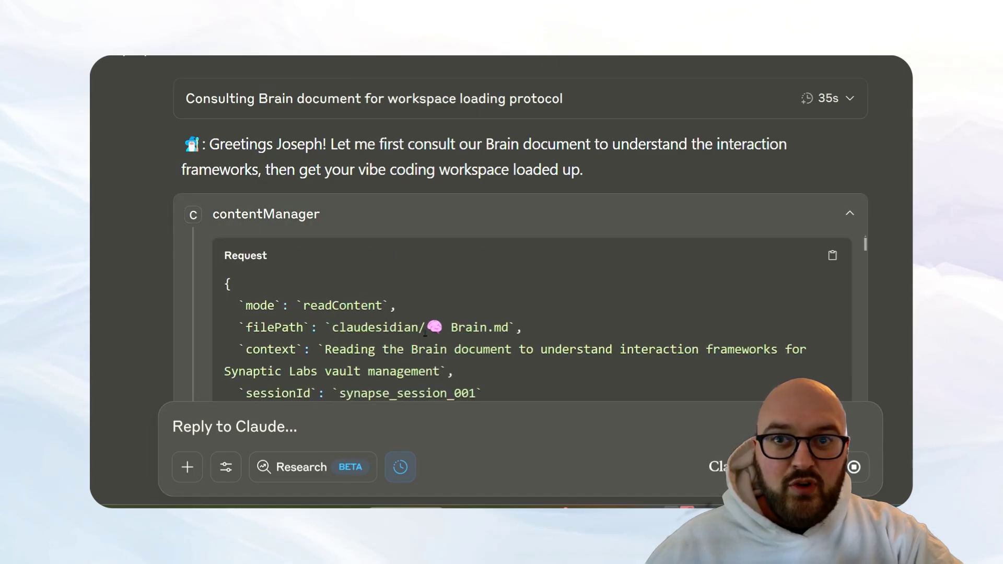
drag(425, 329, 508, 329)
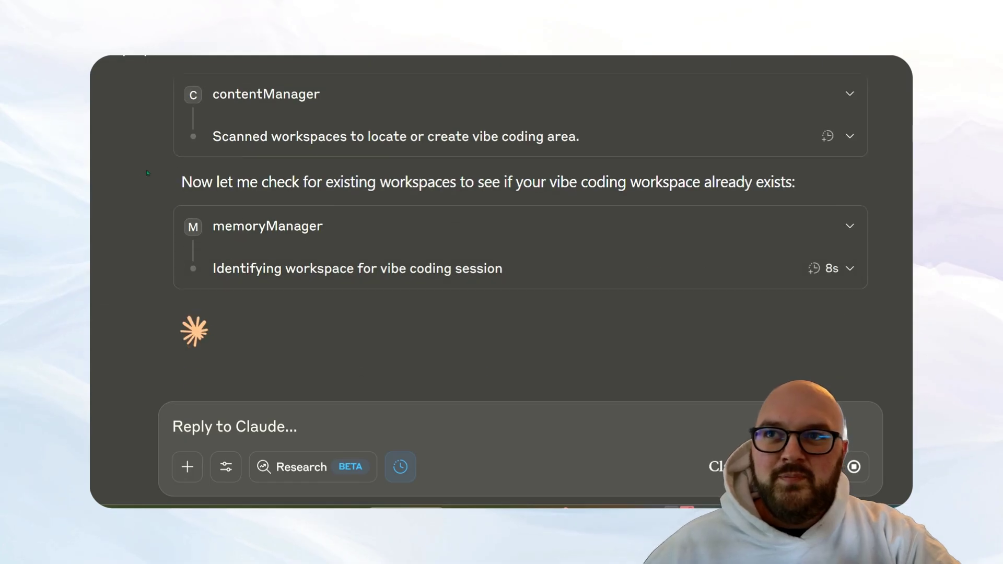
Step: Inspect the memoryManager listWorkspaces request and scroll through its JSON response
click(259, 229)
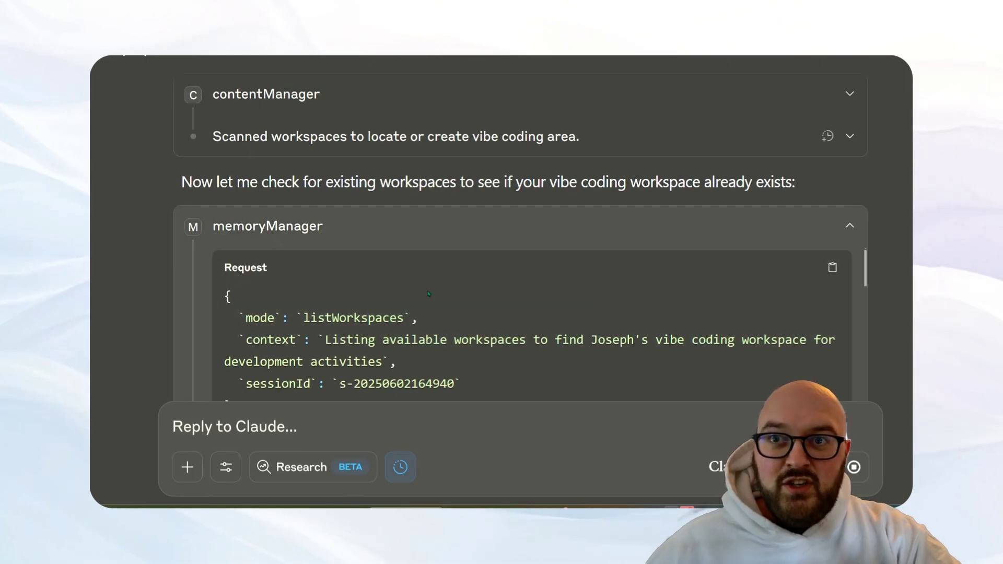
scroll(335, 308, down, 2)
scroll(336, 308, up, 2)
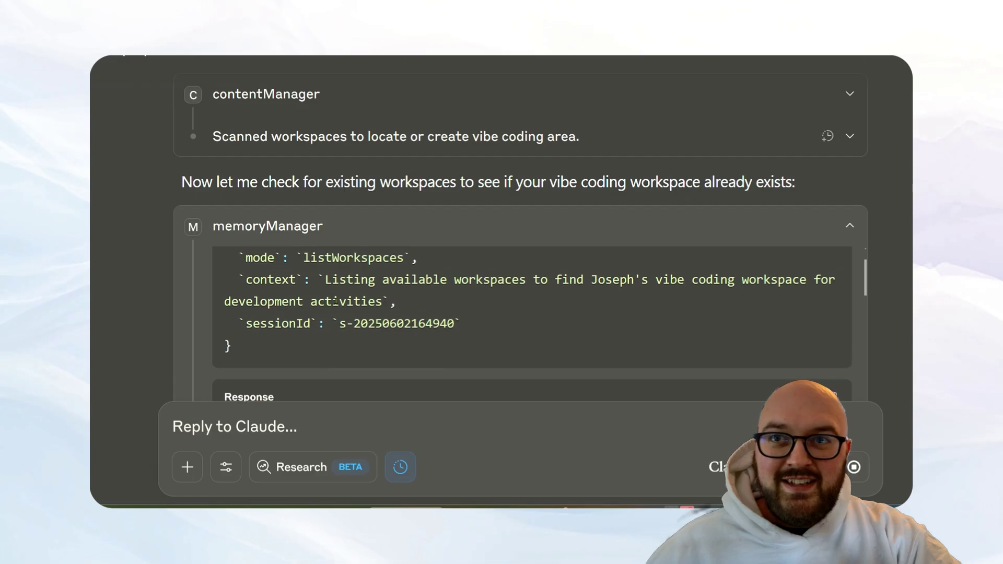
double_click(306, 282)
click(314, 284)
scroll(462, 329, down, 5)
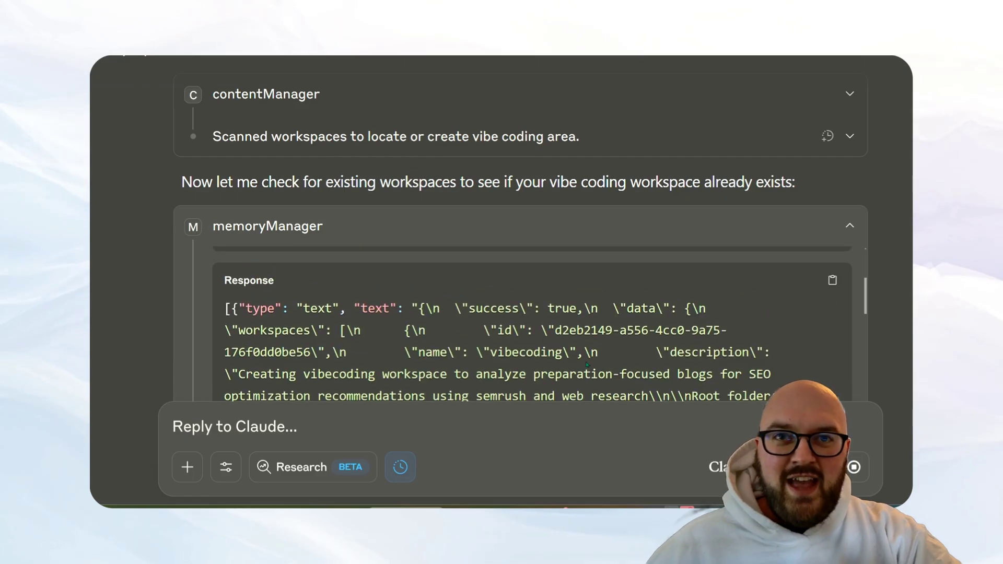
scroll(587, 364, down, 3)
scroll(462, 354, down, 5)
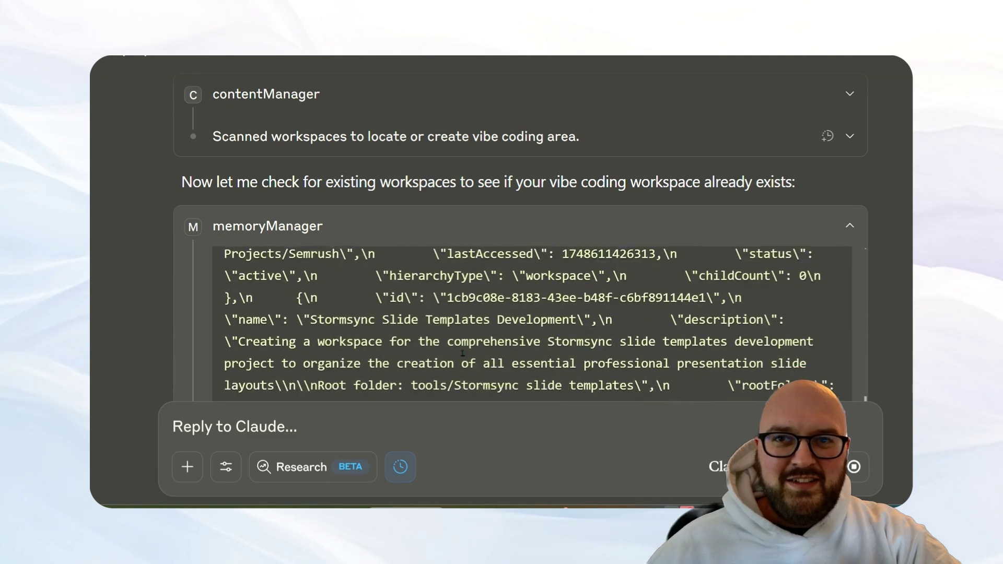
scroll(462, 353, down, 6)
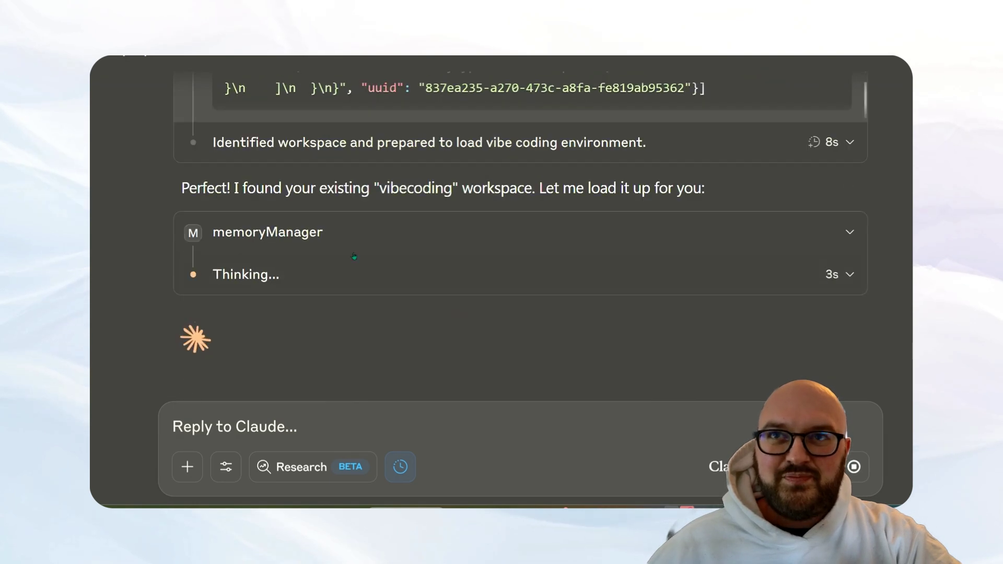
Step: Expand the workspace-loading memoryManager call and highlight part of its request
click(307, 232)
scroll(307, 326, down, 2)
drag(307, 327, 499, 355)
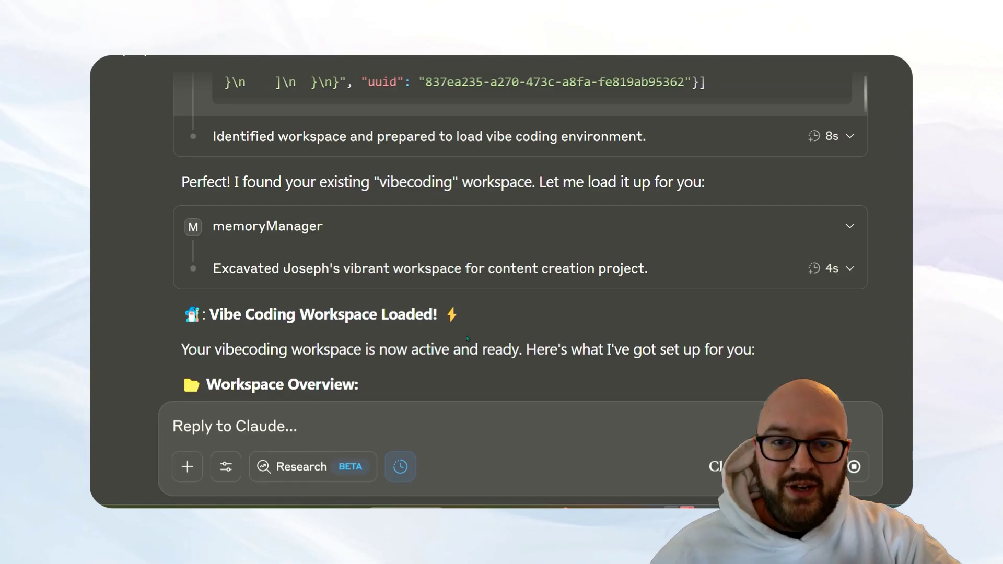
click(468, 269)
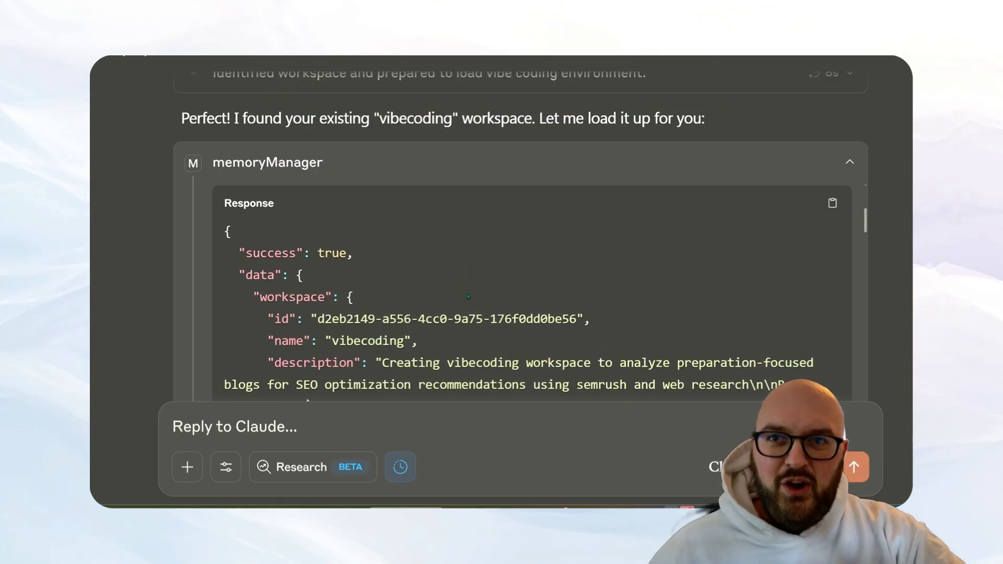
drag(318, 260, 346, 260)
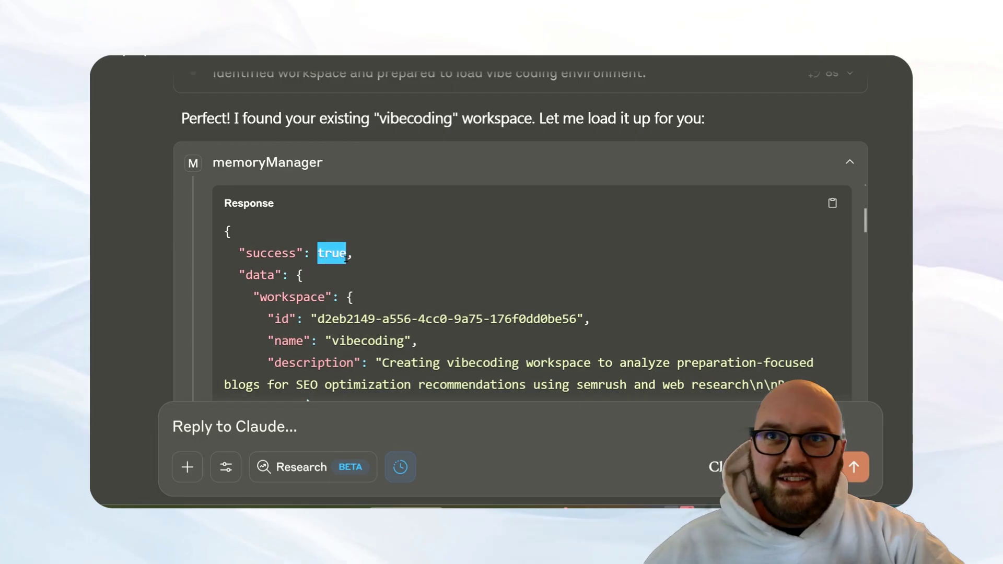
scroll(589, 313, down, 3)
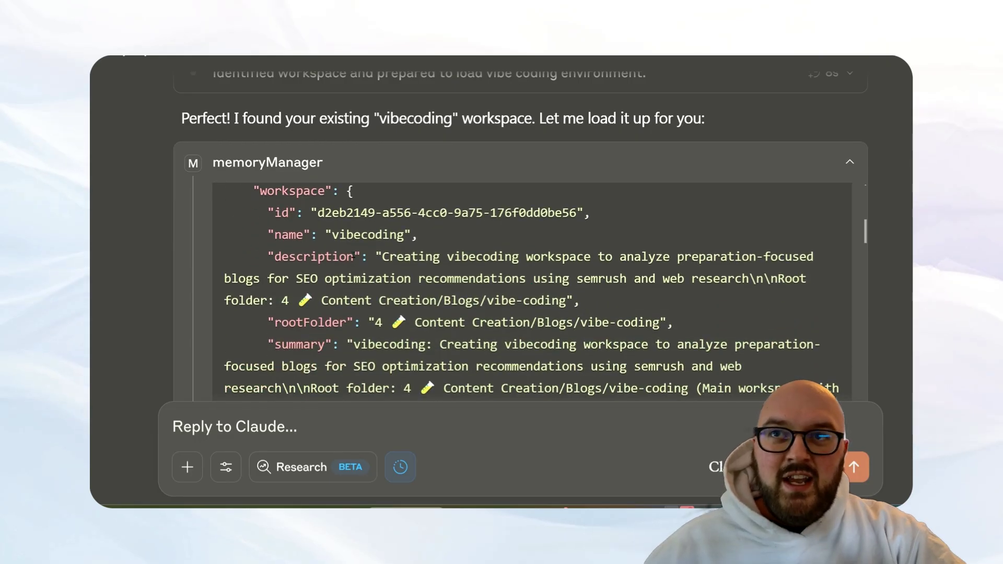
scroll(393, 225, down, 1)
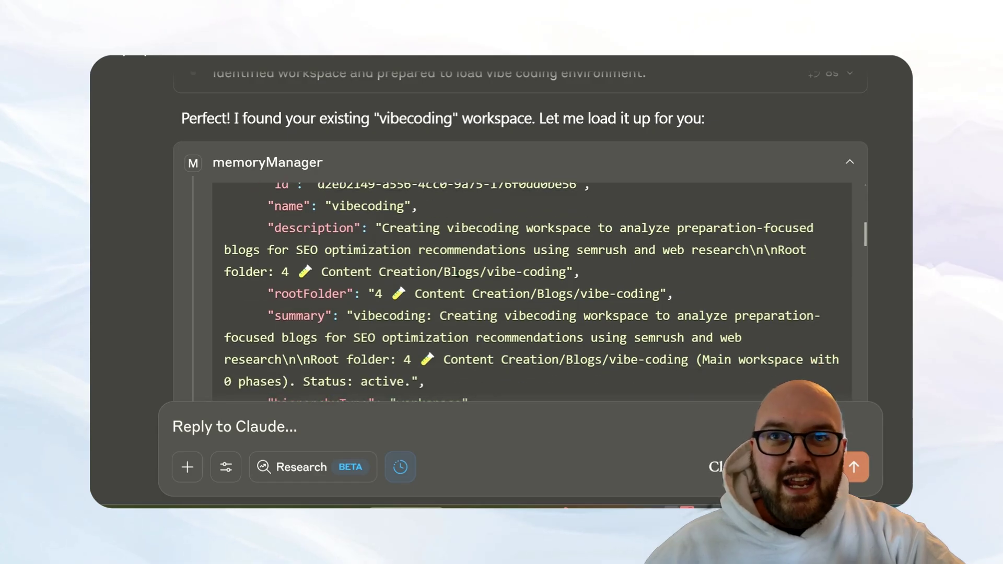
drag(383, 222, 510, 220)
scroll(410, 243, down, 2)
drag(360, 238, 455, 400)
scroll(424, 305, down, 3)
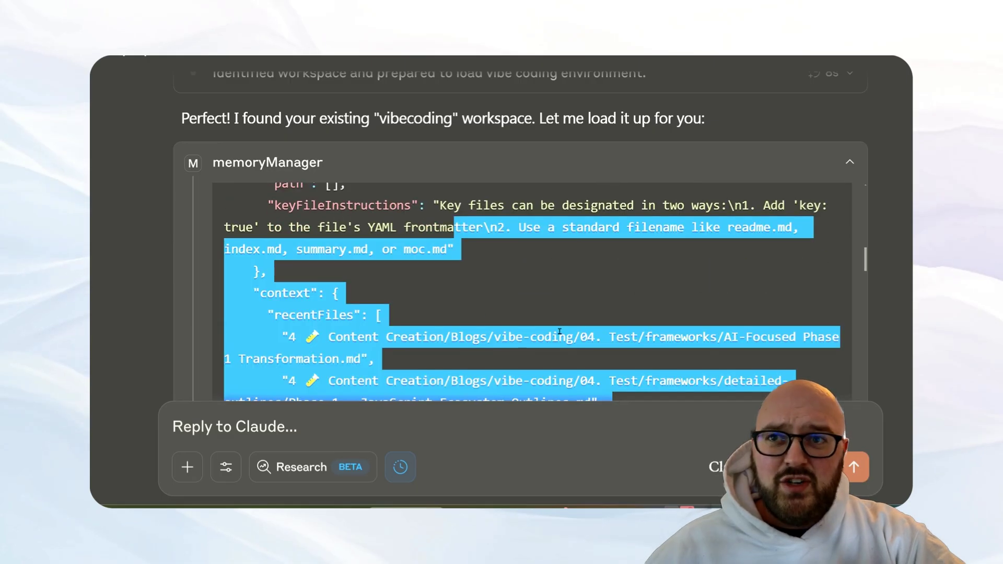
scroll(454, 313, down, 1)
click(453, 313)
scroll(351, 295, down, 5)
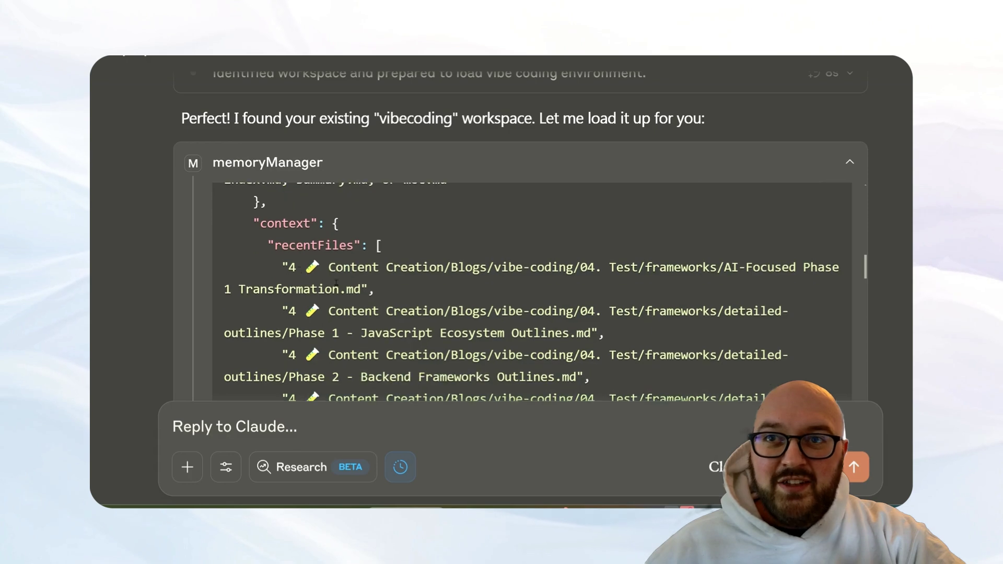
scroll(353, 294, down, 6)
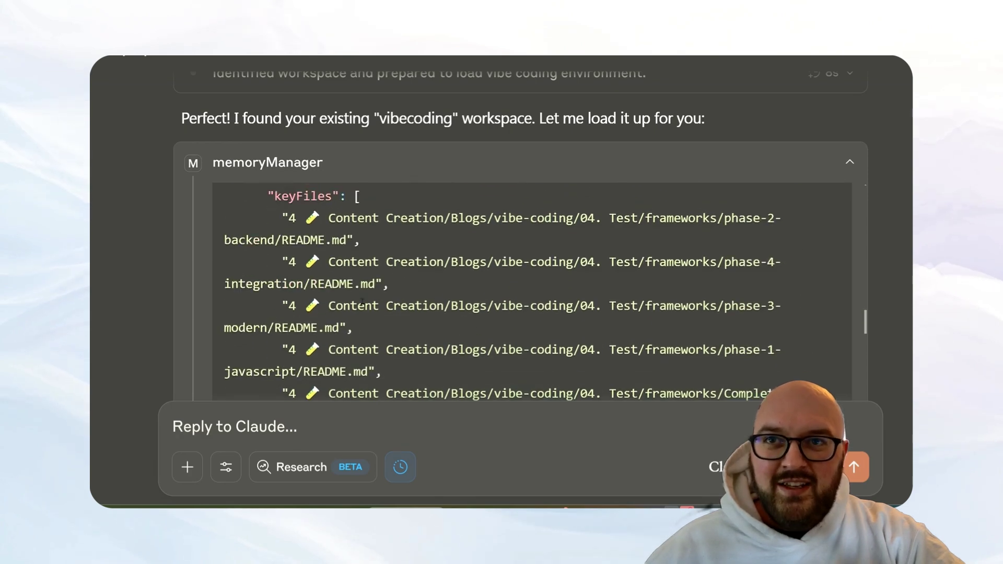
scroll(380, 266, down, 5)
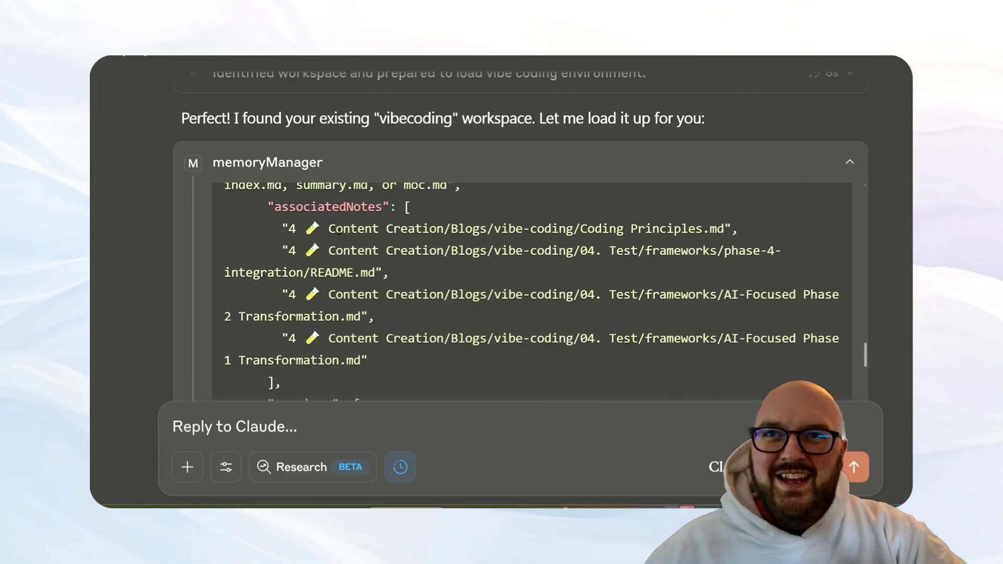
scroll(436, 293, up, 3)
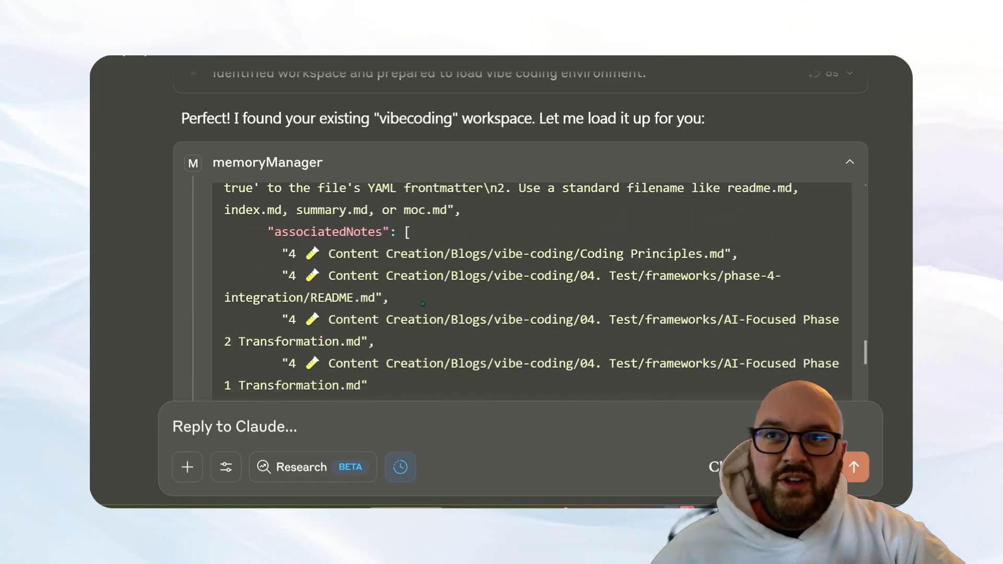
scroll(449, 314, down, 1)
scroll(455, 323, up, 1)
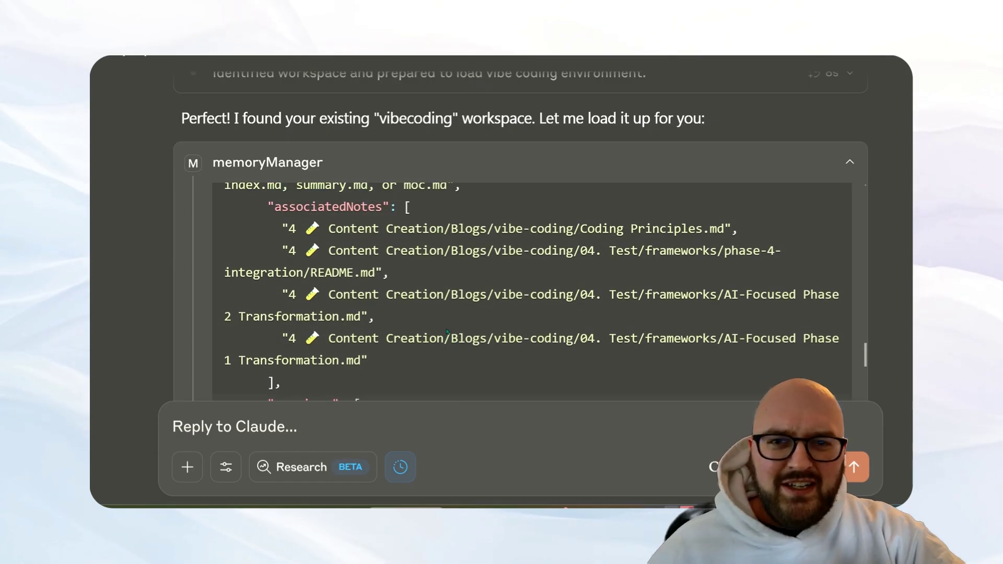
scroll(445, 362, up, 2)
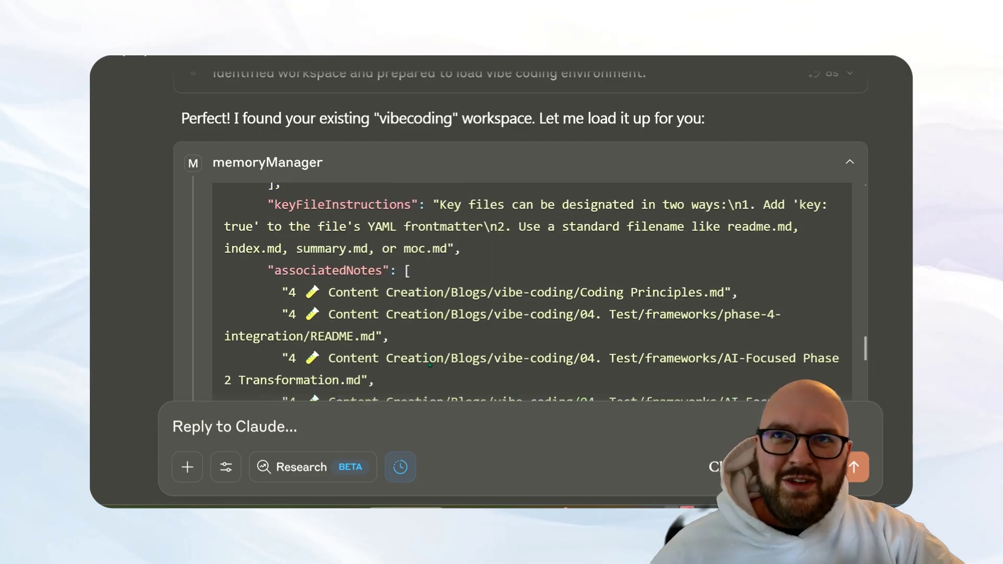
scroll(427, 360, down, 2)
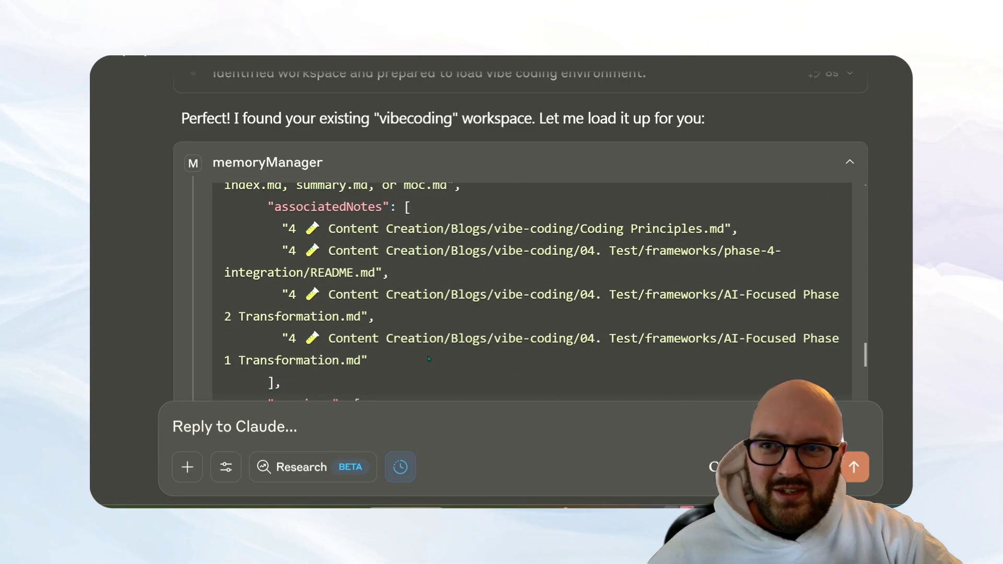
scroll(429, 359, down, 2)
scroll(478, 263, down, 2)
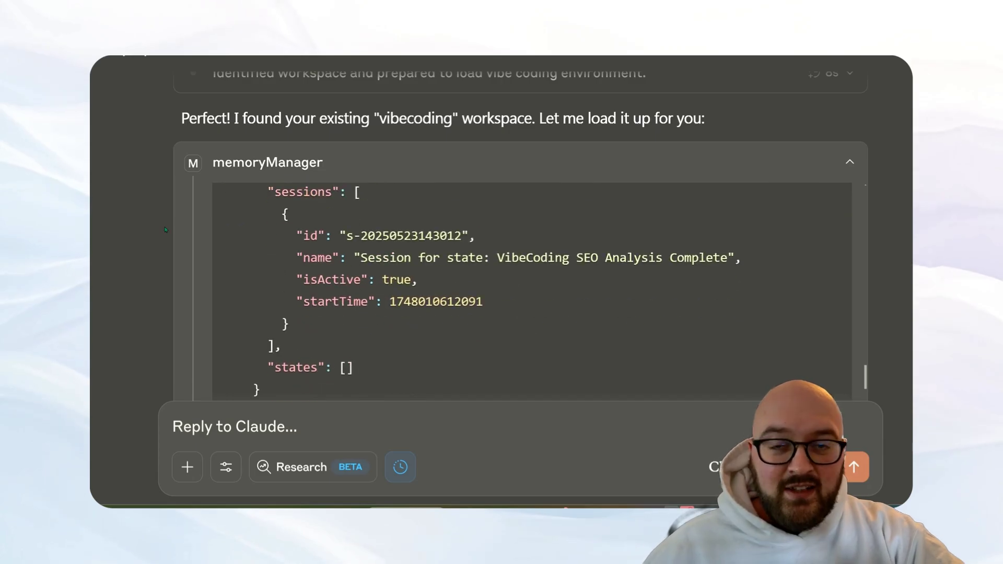
scroll(437, 311, down, 5)
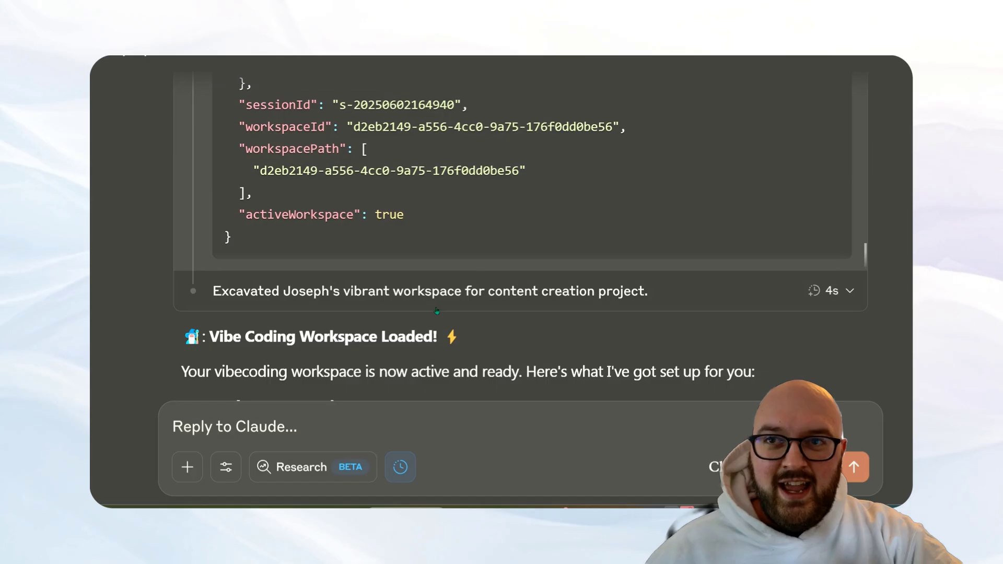
scroll(336, 320, up, 3)
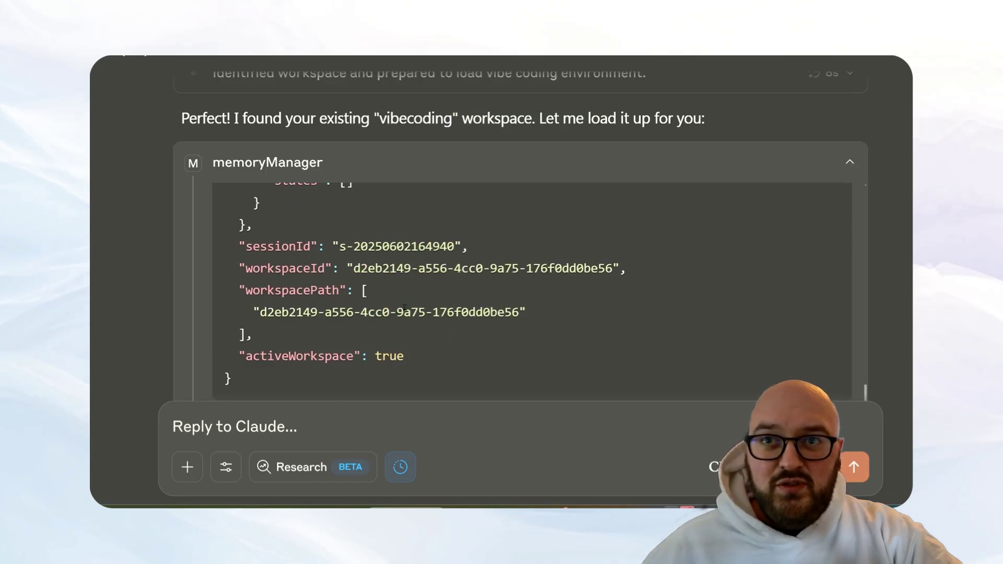
scroll(405, 308, up, 3)
scroll(470, 324, down, 3)
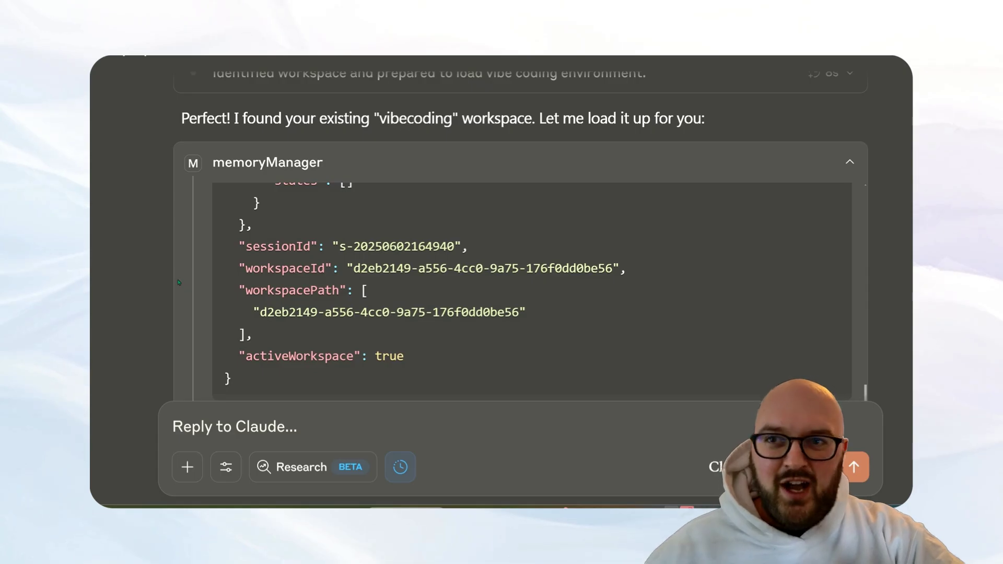
scroll(524, 381, down, 5)
scroll(329, 356, down, 7)
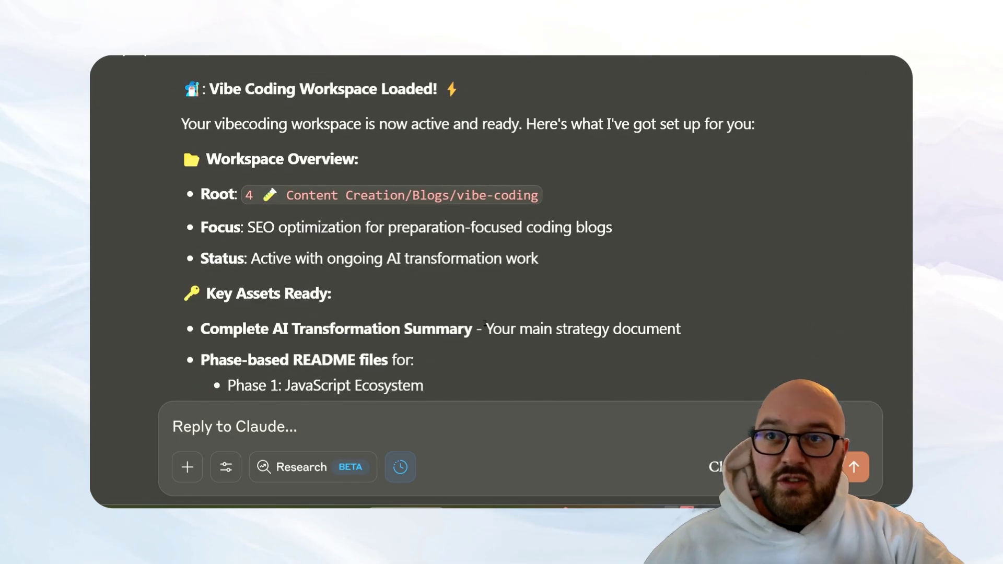
scroll(493, 305, down, 4)
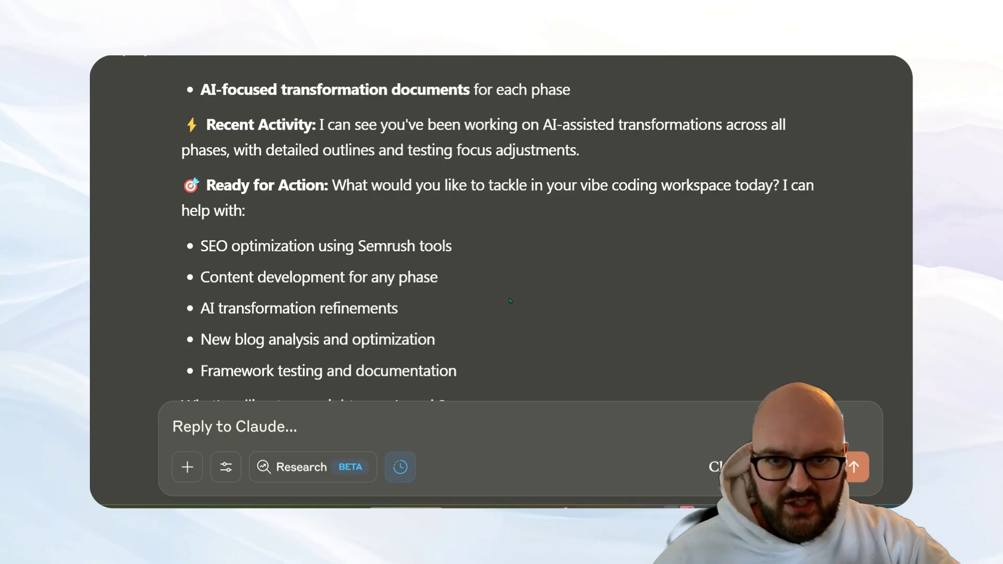
scroll(501, 309, down, 3)
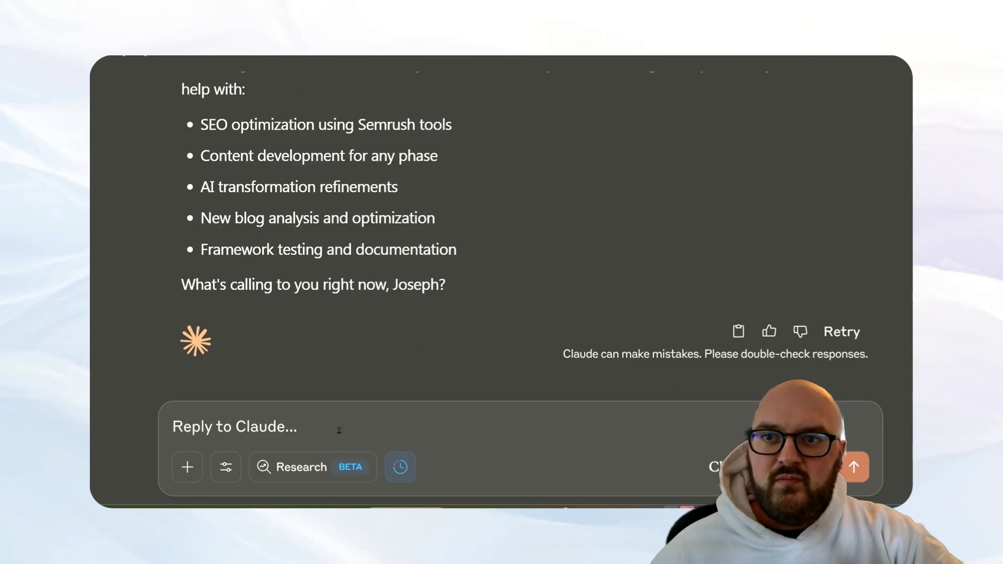
text(can you )
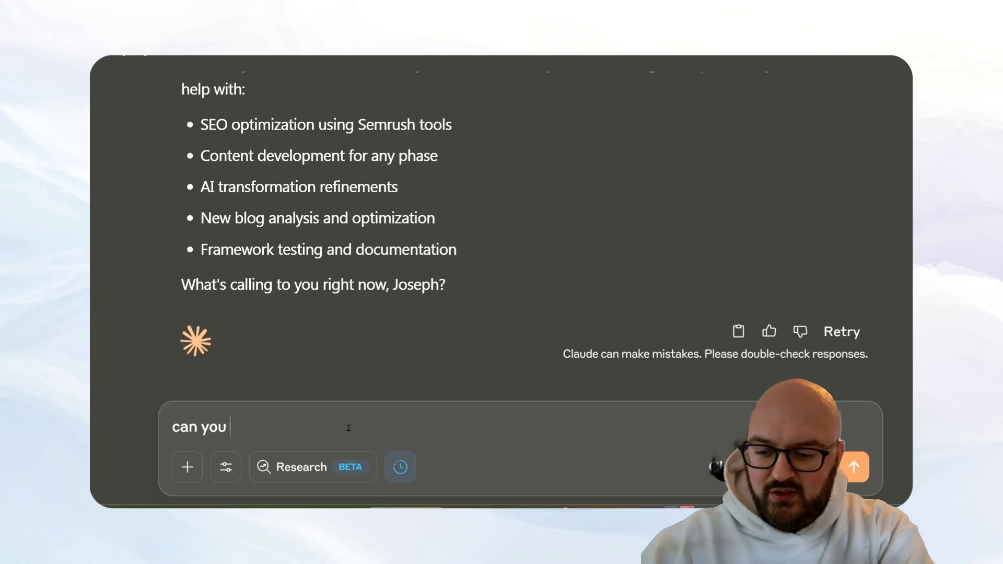
text(tell me about the pact fram)
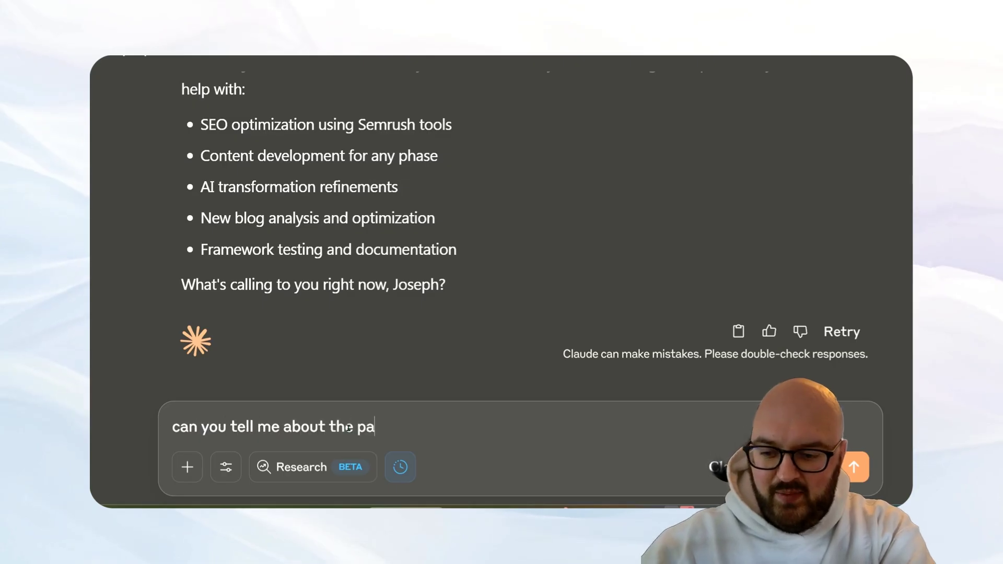
Step: Send the corrected PACT framework question and read Claude's blog series summary
key(BackSpace)
key(BackSpace)
text(amework)
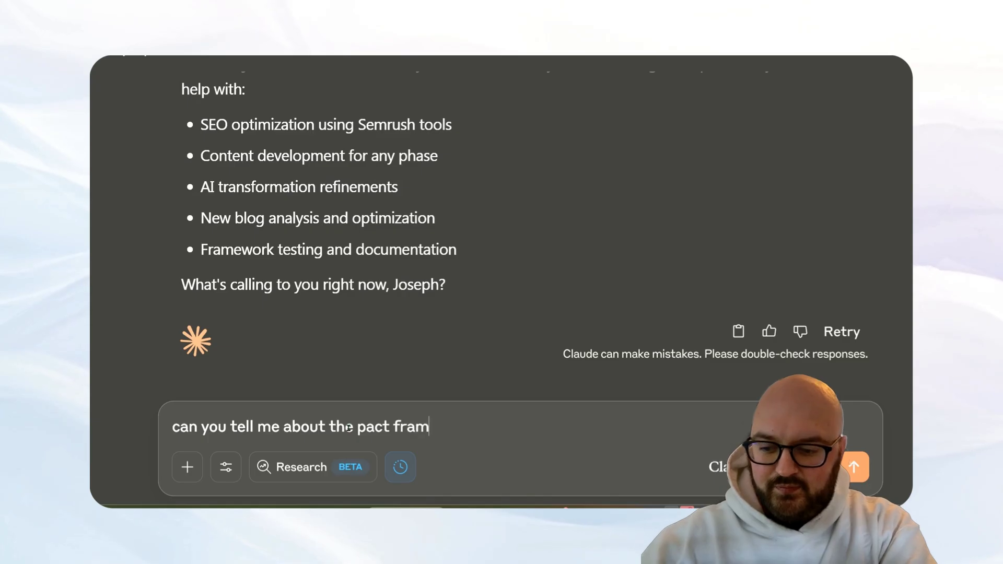
key(Return)
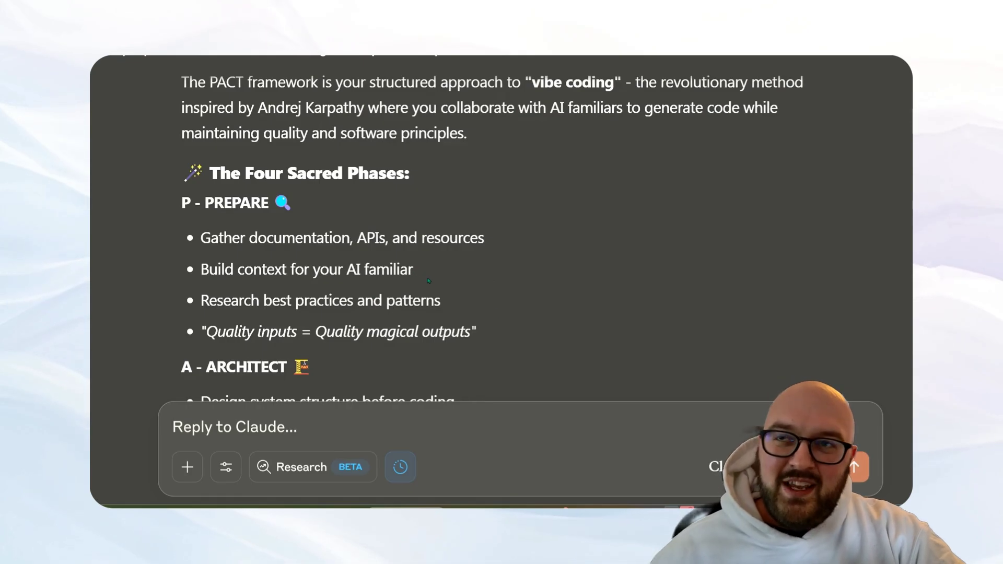
scroll(429, 281, down, 15)
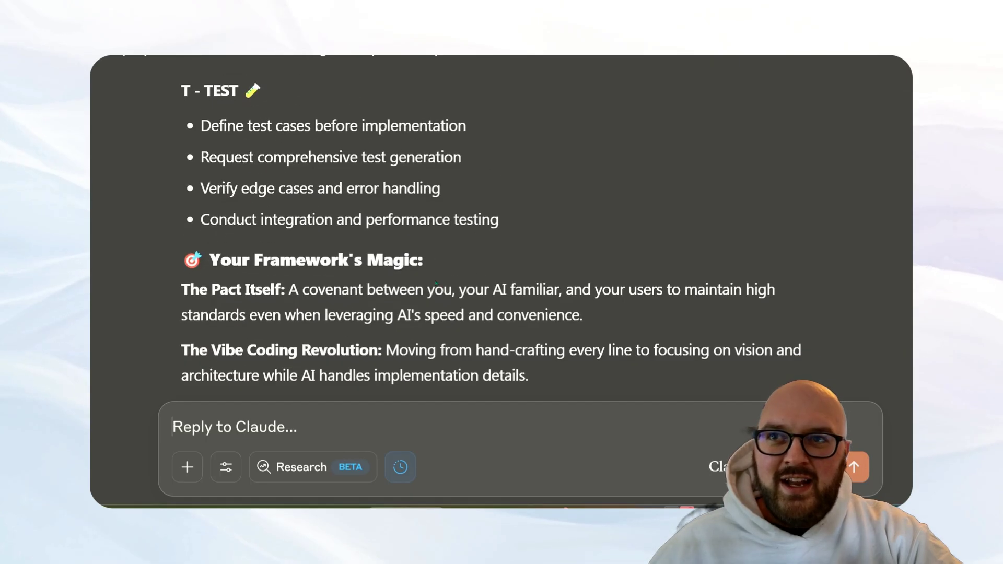
scroll(436, 282, down, 8)
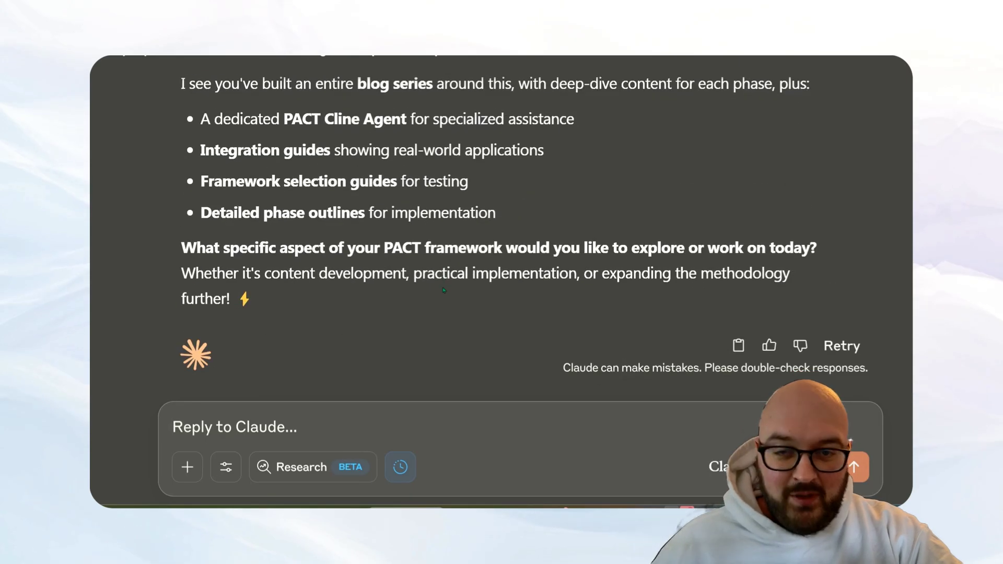
click(322, 426)
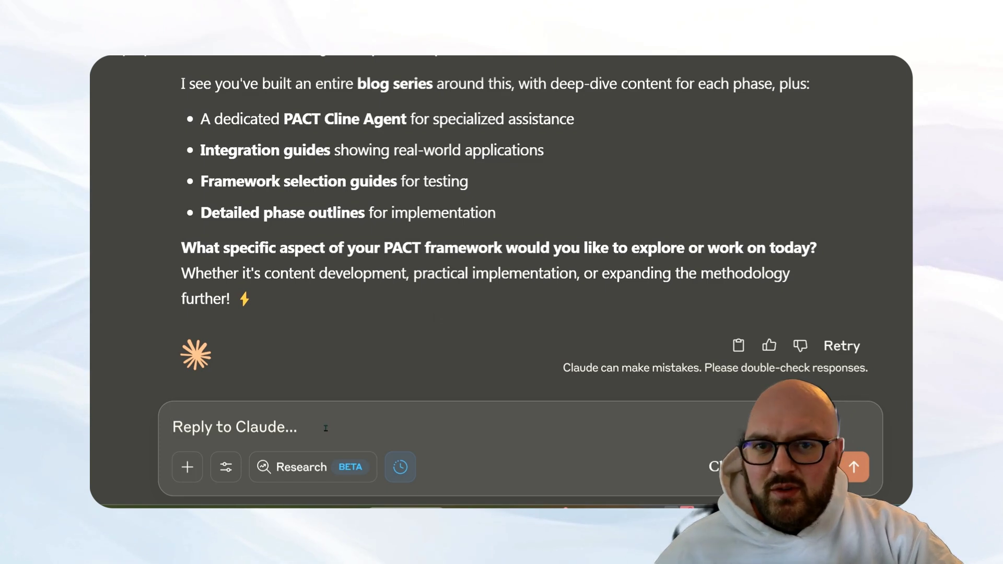
click(325, 428)
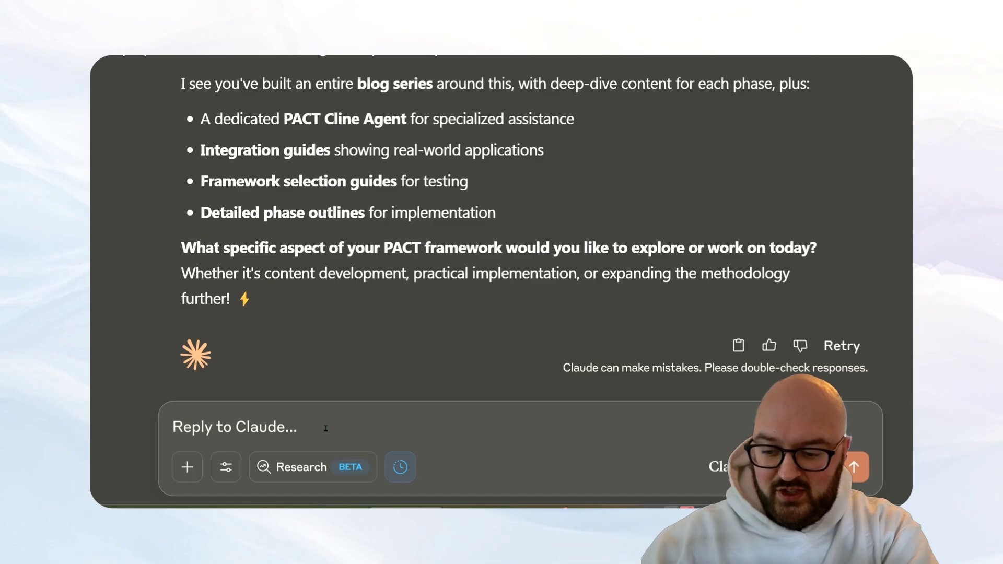
Step: Ask Claude to vector-search the pact framework and read a couple more articles about it
text(do a ve)
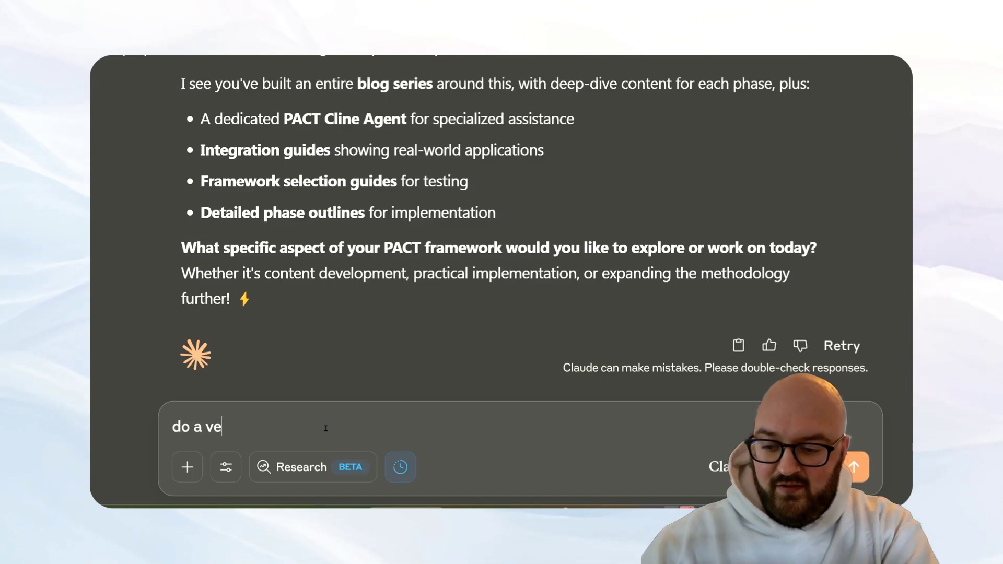
text(ctor search of the p)
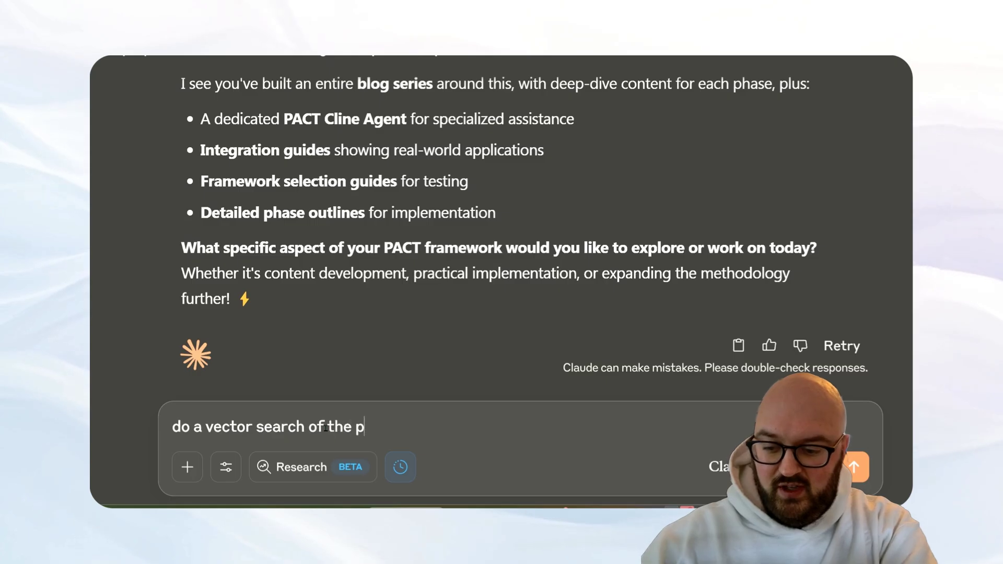
text(act framework )
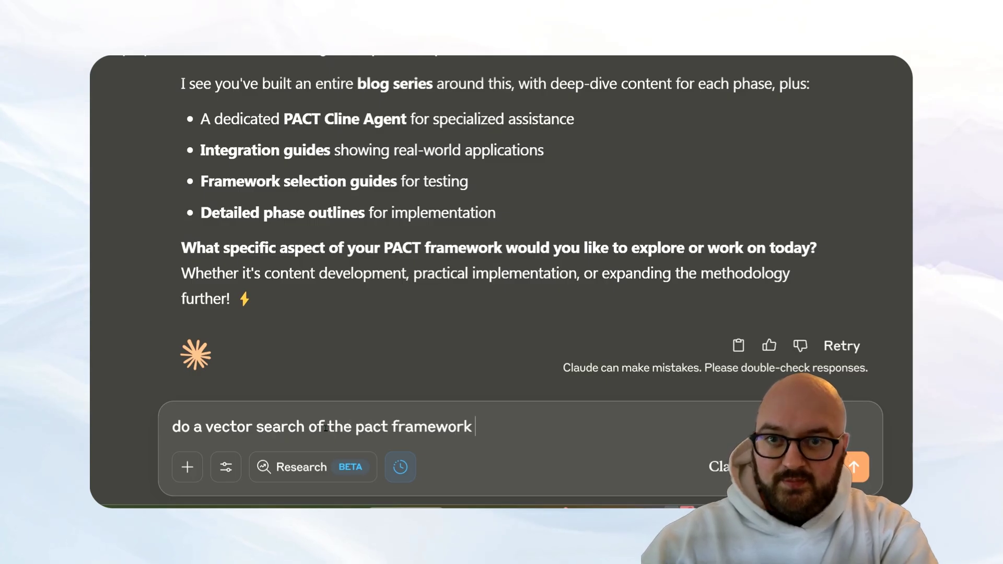
text(and r)
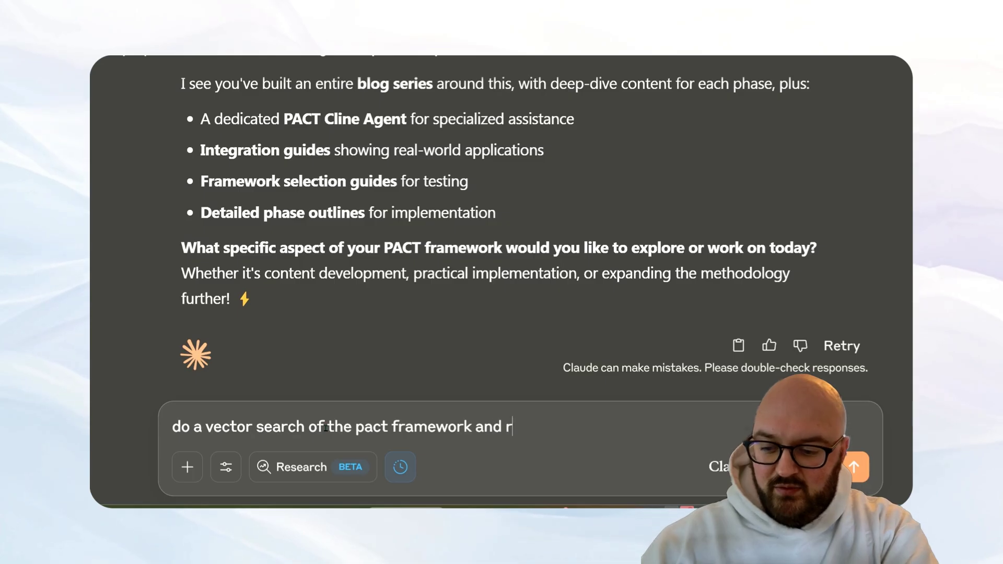
text(ead a couple )
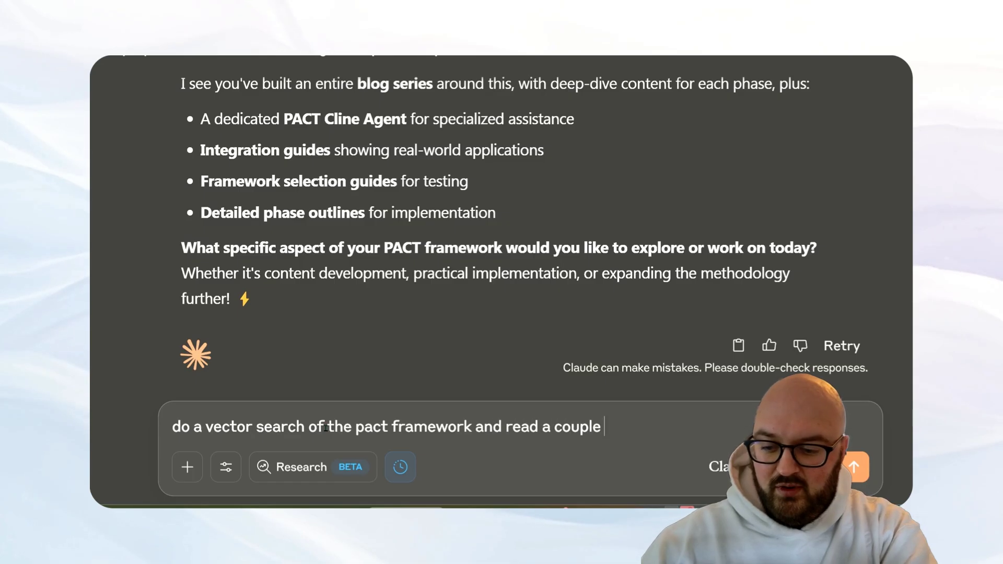
text(more articles about)
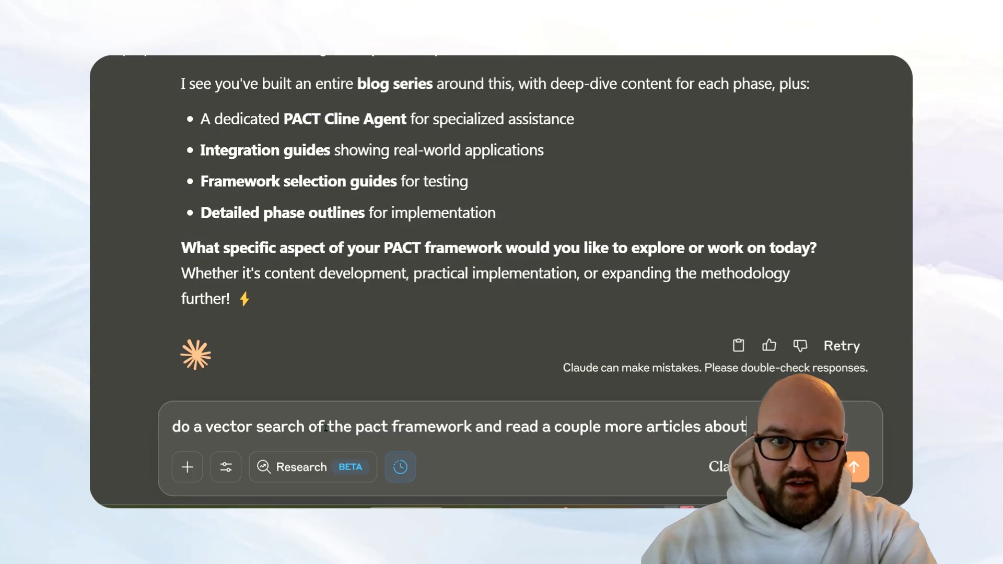
text( it to help me learn)
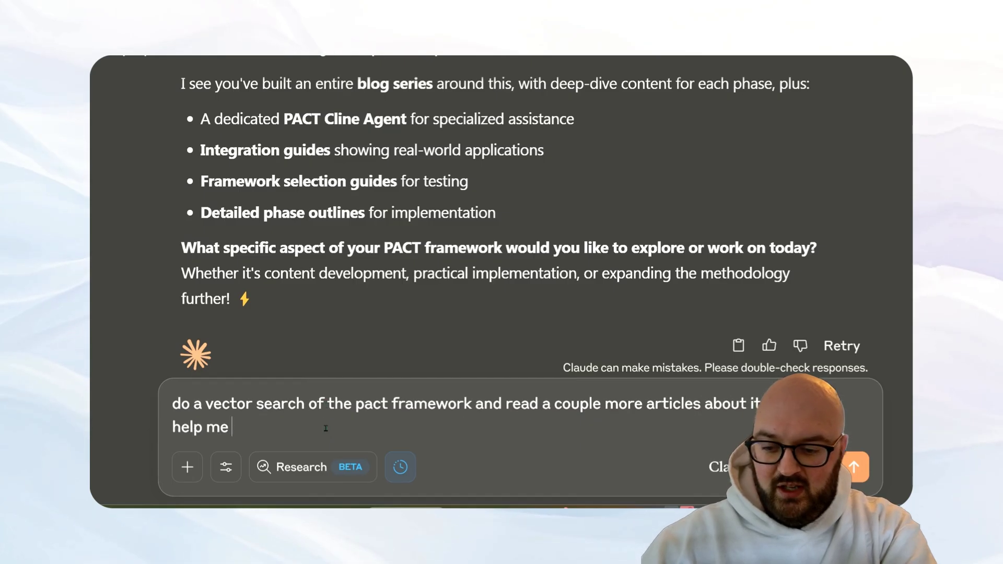
key(Return)
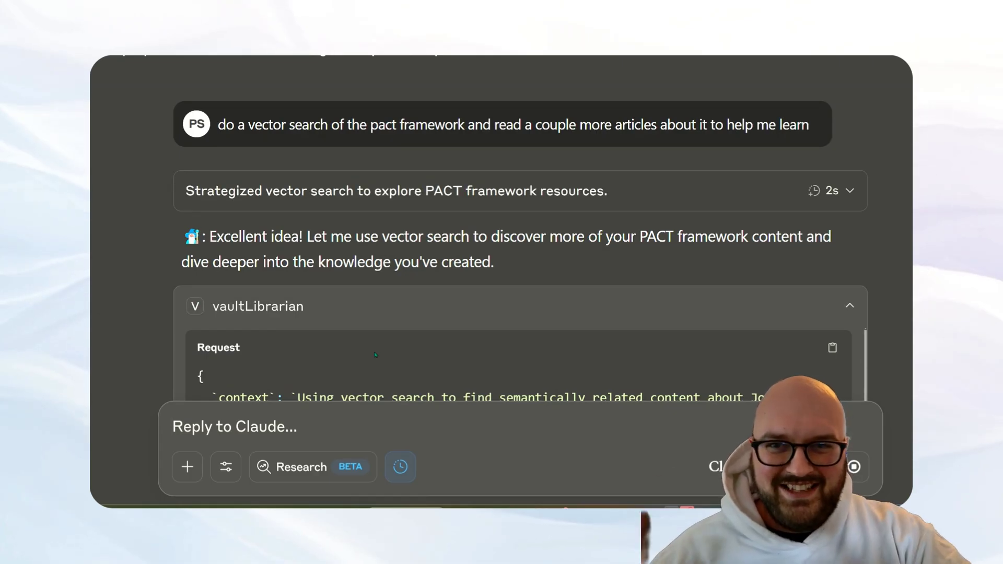
Step: Follow the parallel handoff results: vaultLibrarian 2.8 s, vaultManager and vectorManager 1 ms each
scroll(337, 295, down, 2)
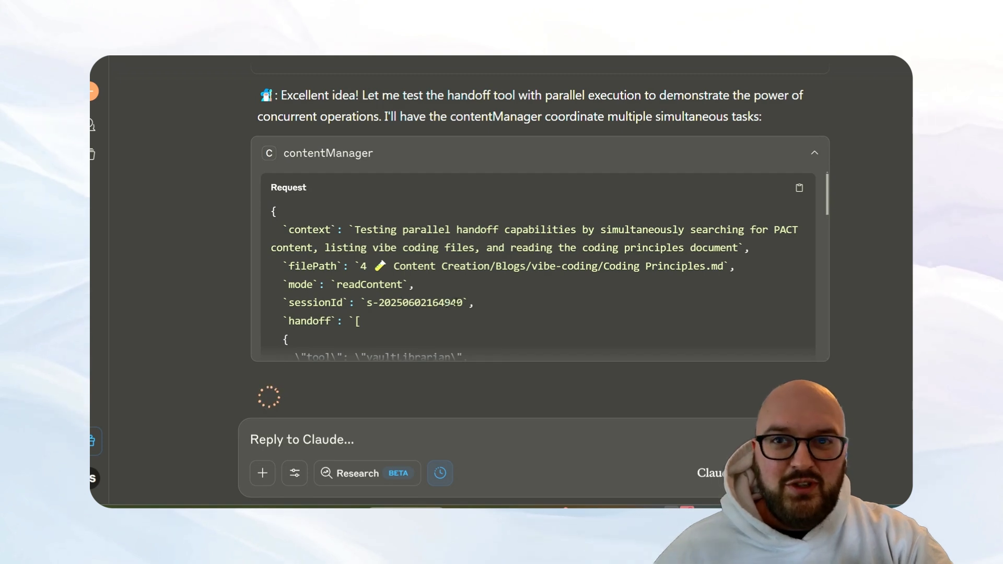
scroll(428, 266, down, 2)
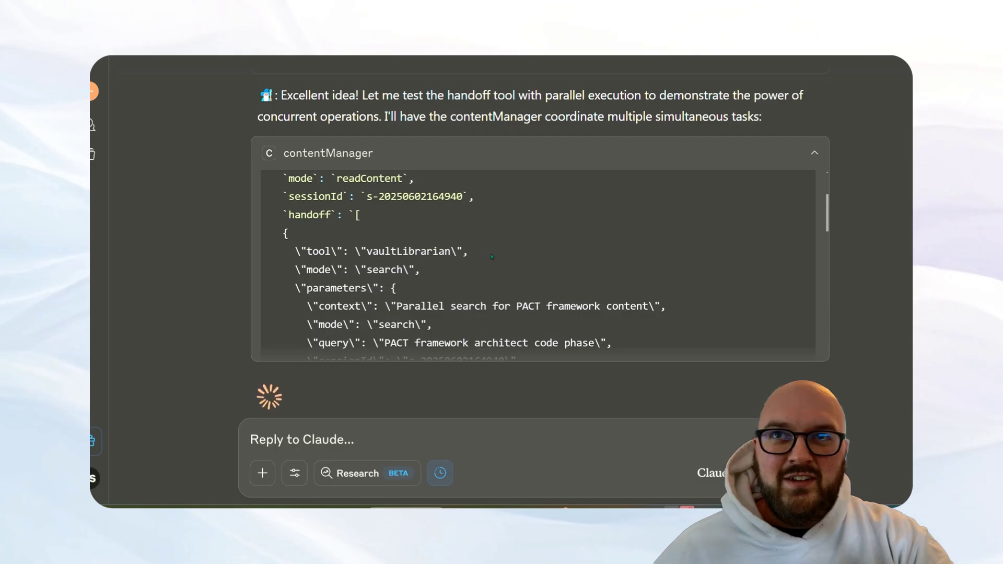
scroll(491, 256, up, 2)
scroll(442, 273, down, 3)
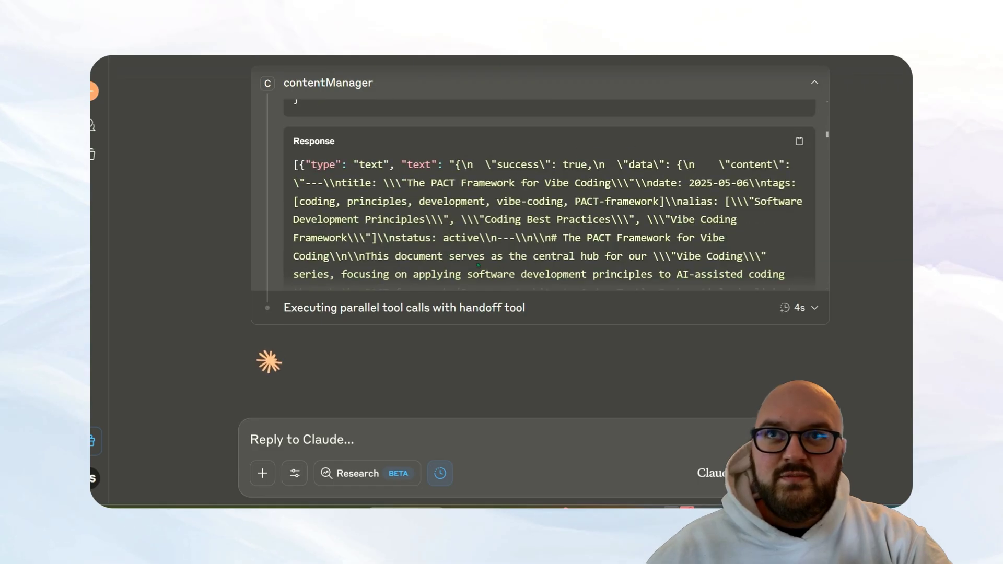
scroll(565, 228, down, 2)
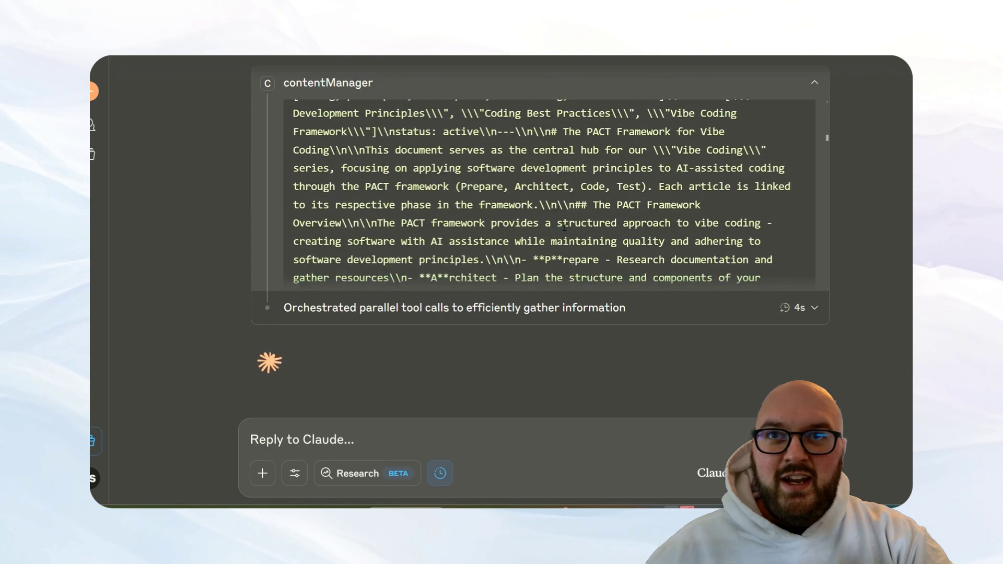
scroll(564, 228, down, 5)
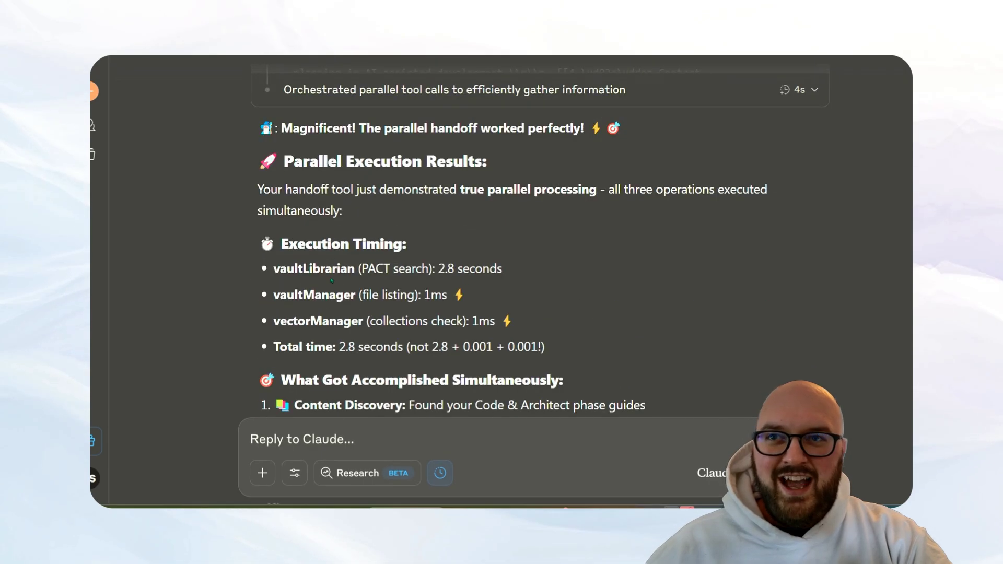
drag(359, 268, 503, 268)
click(534, 310)
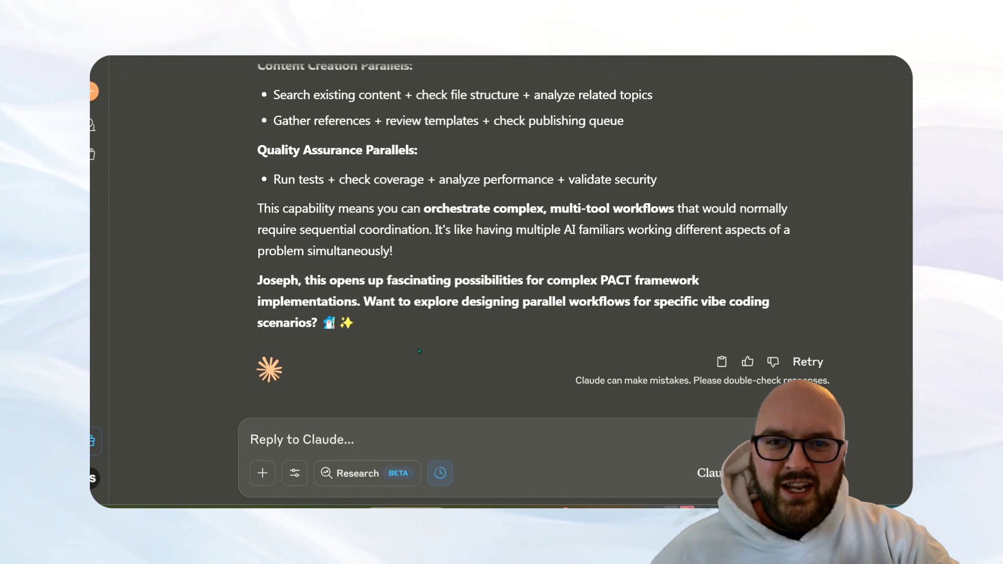
click(324, 430)
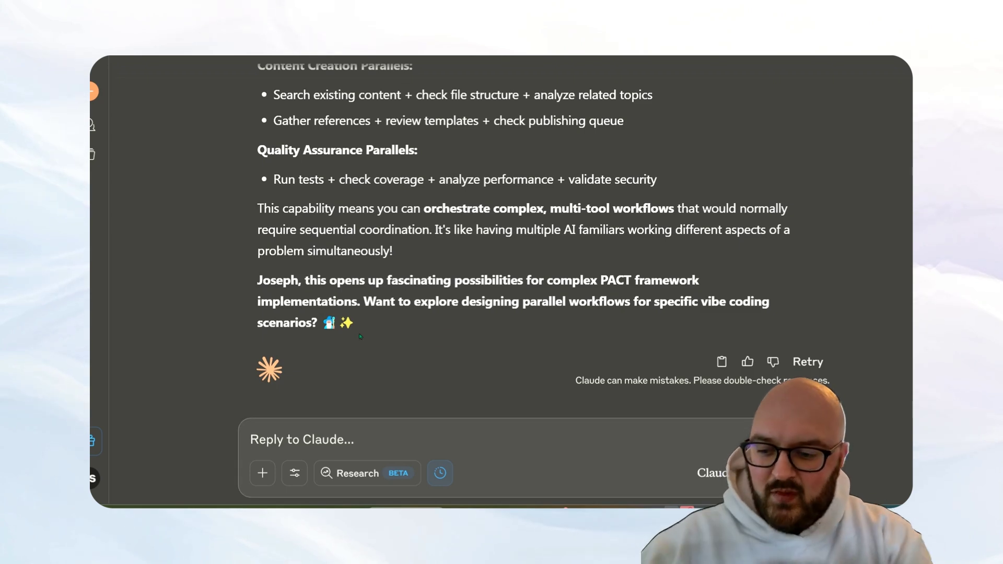
Step: Ask Claude to 'save state' so the current session state is stored
text(save state)
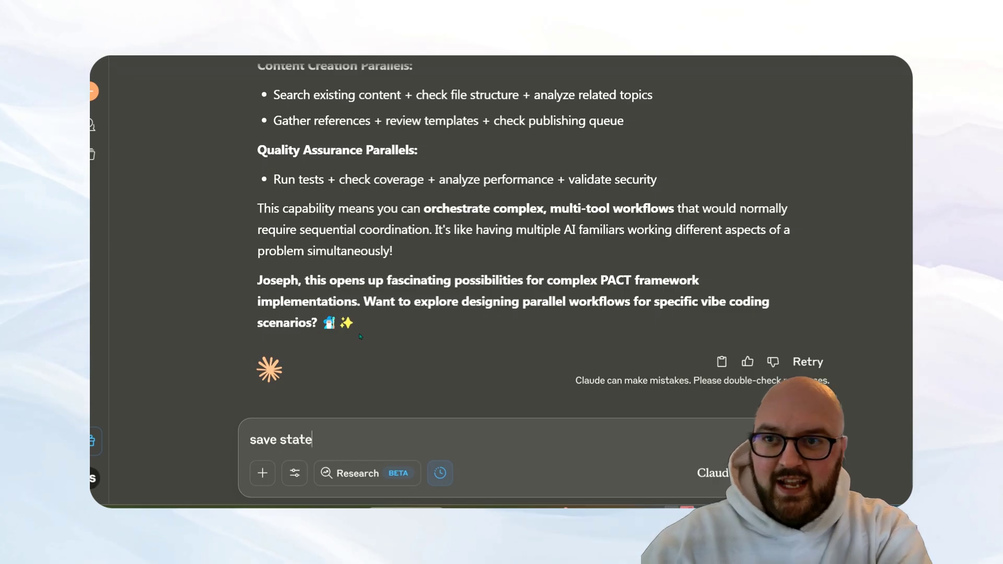
key(Return)
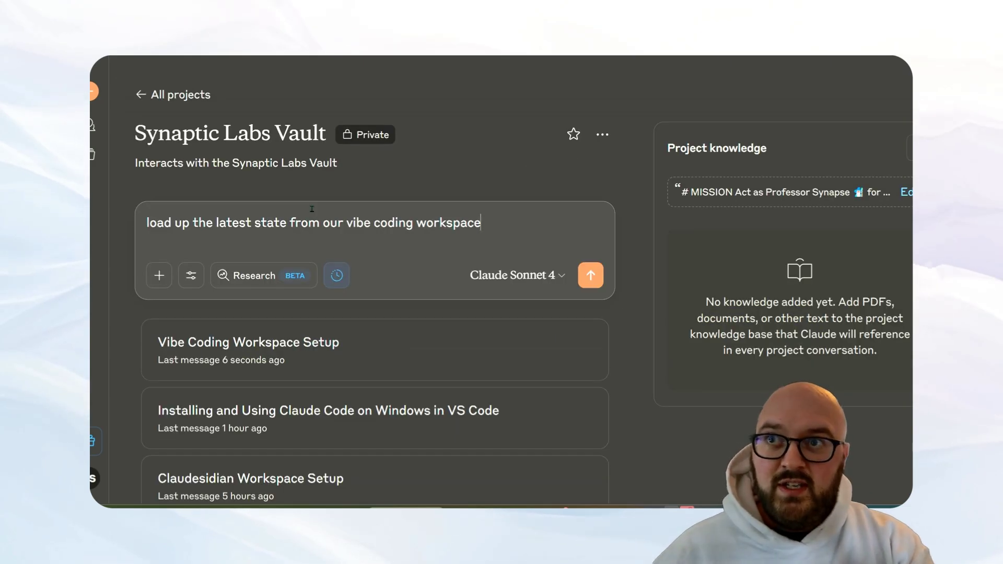
Step: Send the load request and review the restored vibe coding workspace state summary
key(Return)
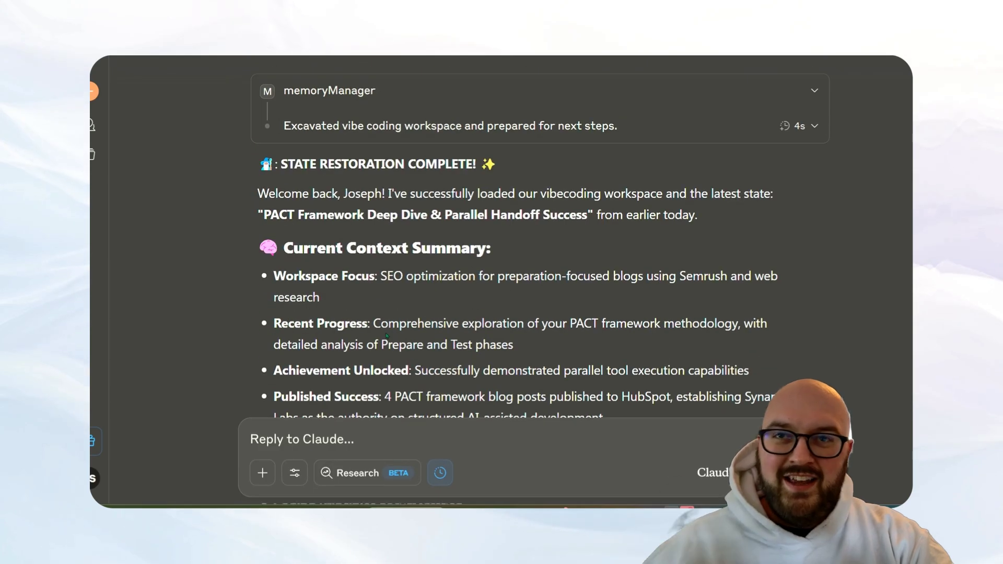
drag(263, 214, 590, 215)
click(589, 215)
scroll(511, 384, down, 1)
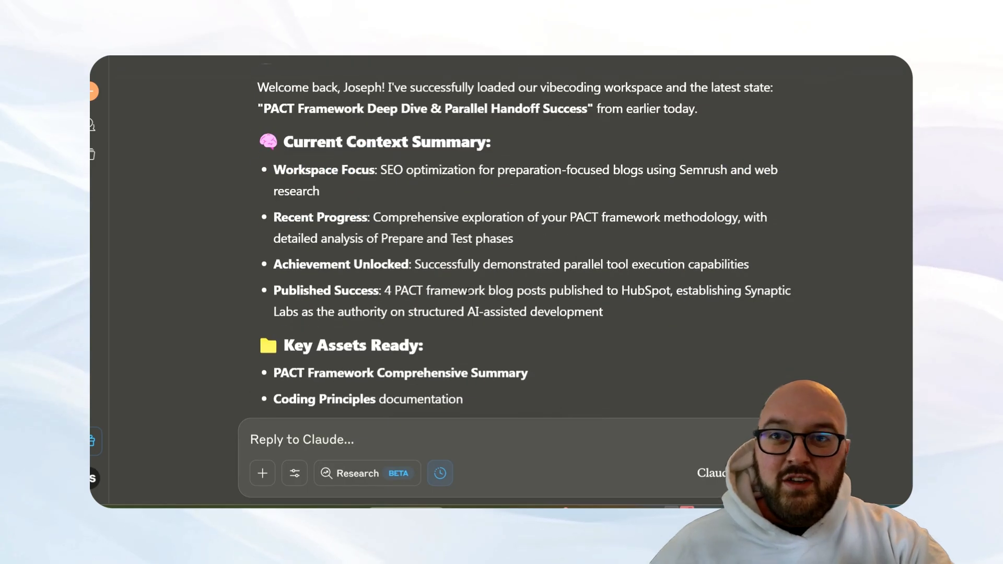
scroll(480, 334, up, 10)
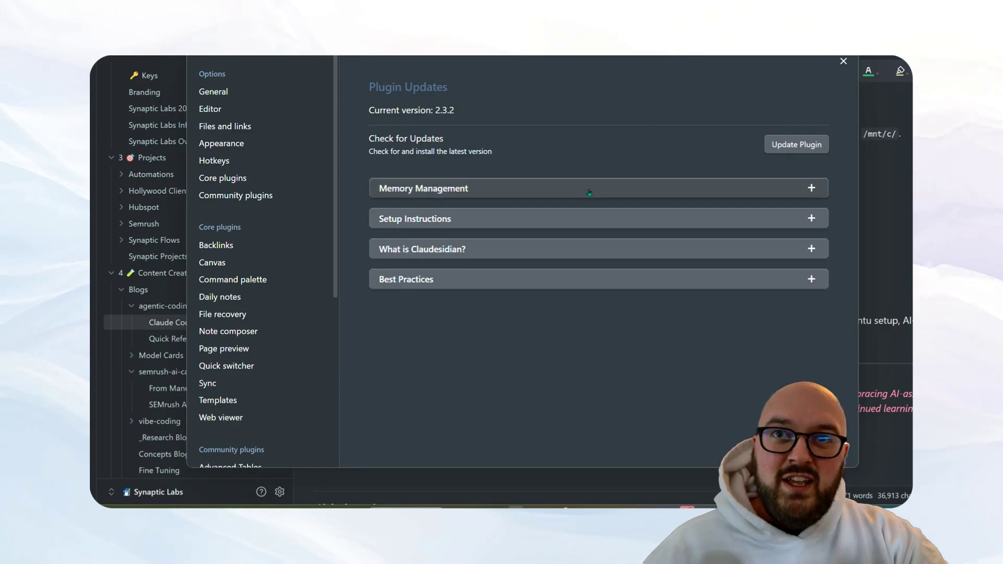
Step: Expand Setup Instructions to reveal prerequisites, installation steps and optional Memory Manager setup
click(527, 216)
scroll(526, 220, down, 5)
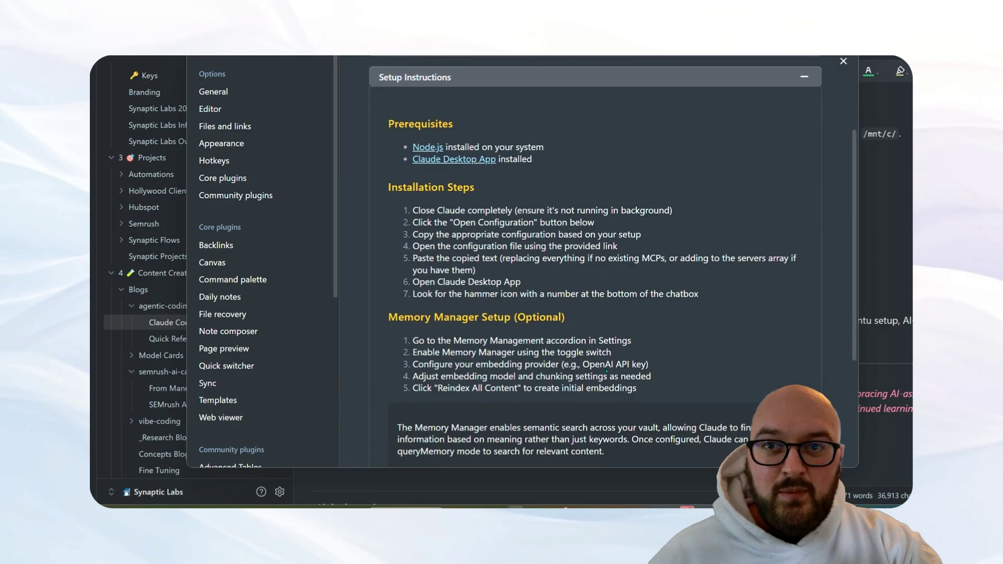
Step: Open the MCP Configuration showing Windows steps and JSON for claude_desktop_config.json
click(758, 364)
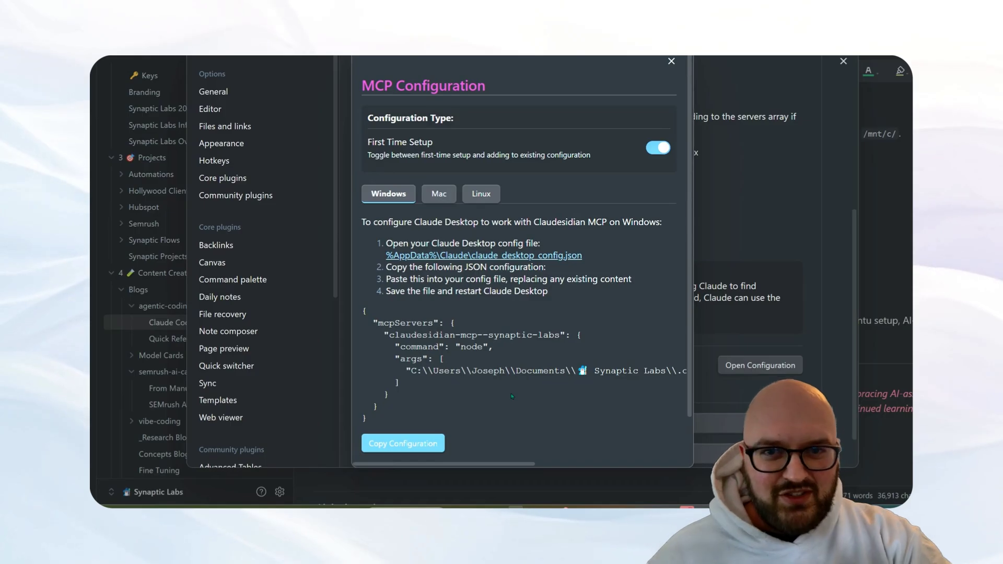
Step: Close the MCP Configuration dialog to return to the expanded setup instructions
click(671, 62)
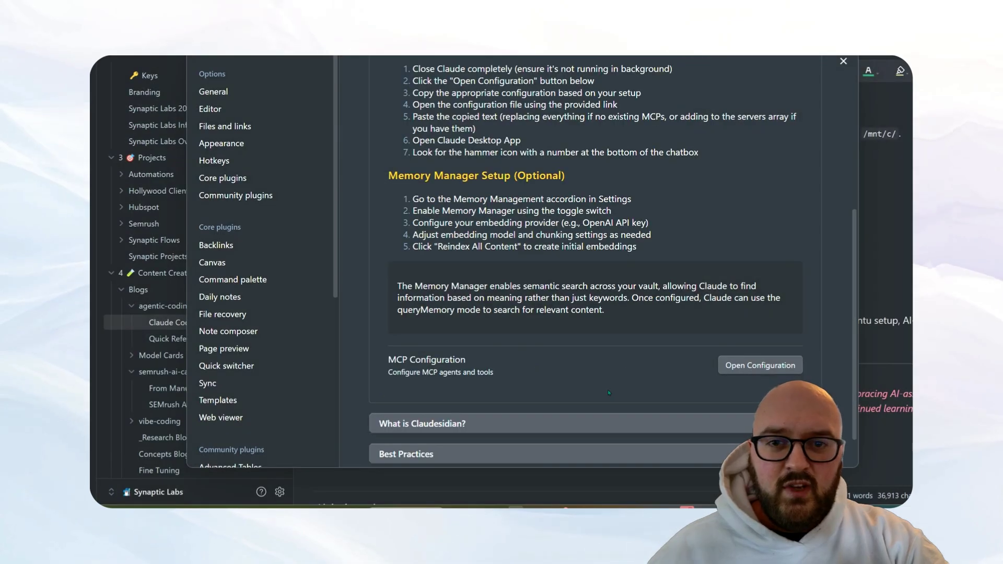